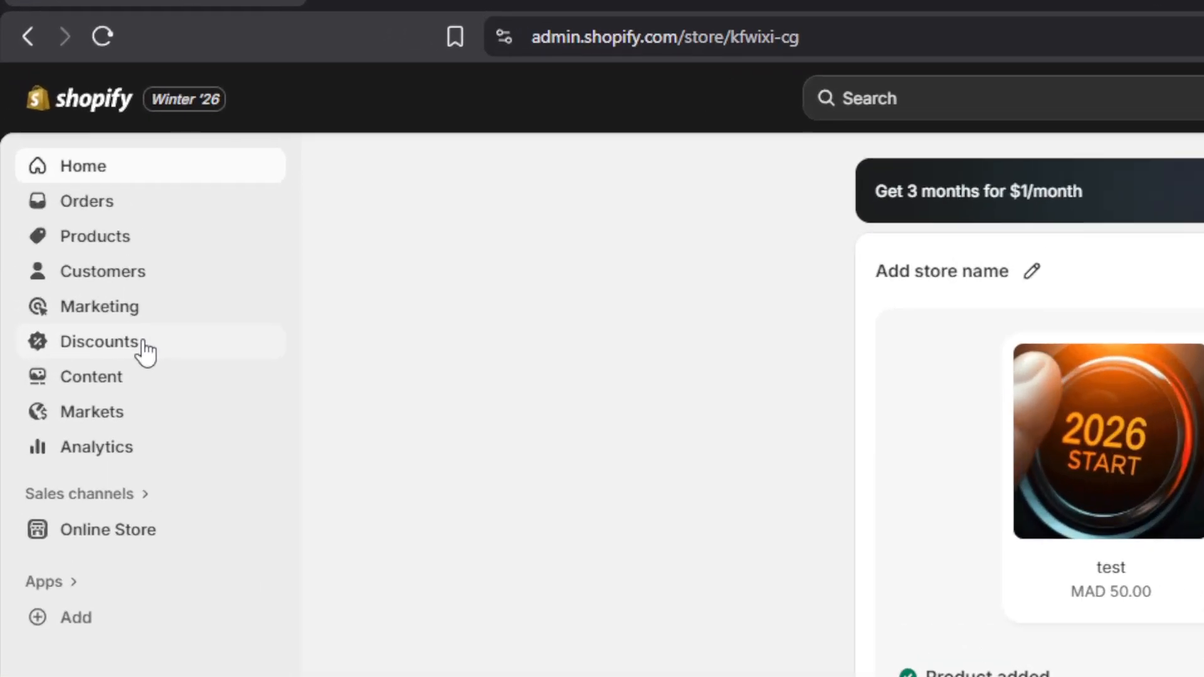
Step: Start creating a discount in the store's Discounts section and choose Dealeasy's Volume discount type
left_click(84, 222)
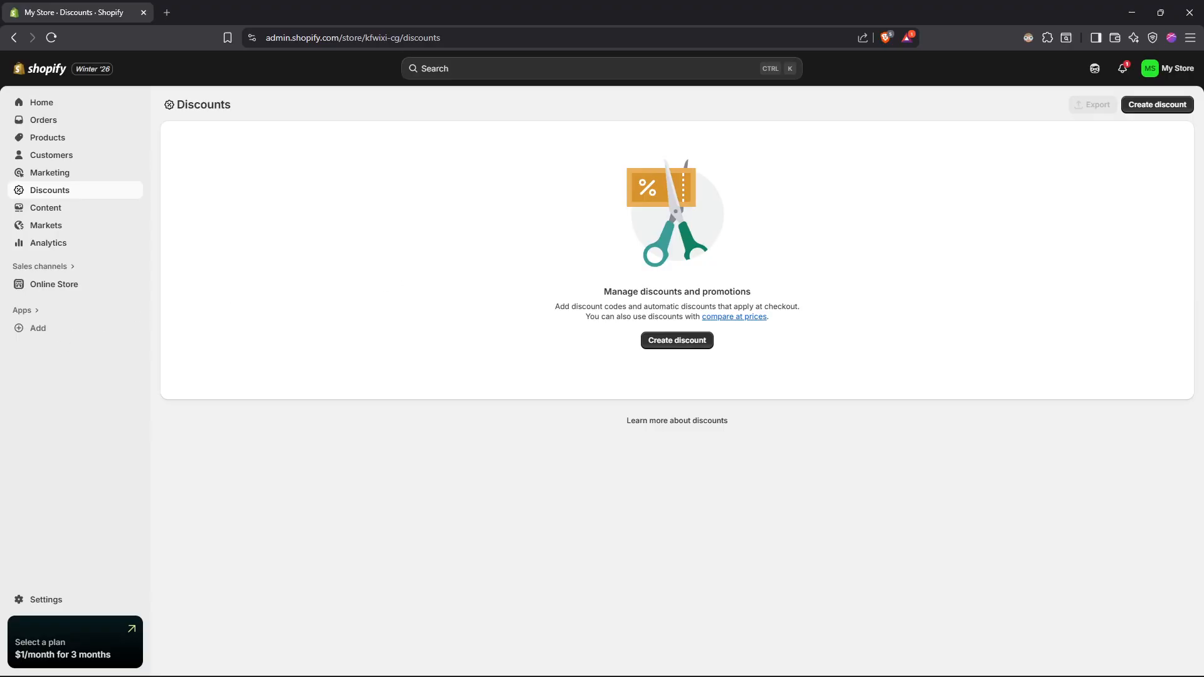
left_click(678, 348)
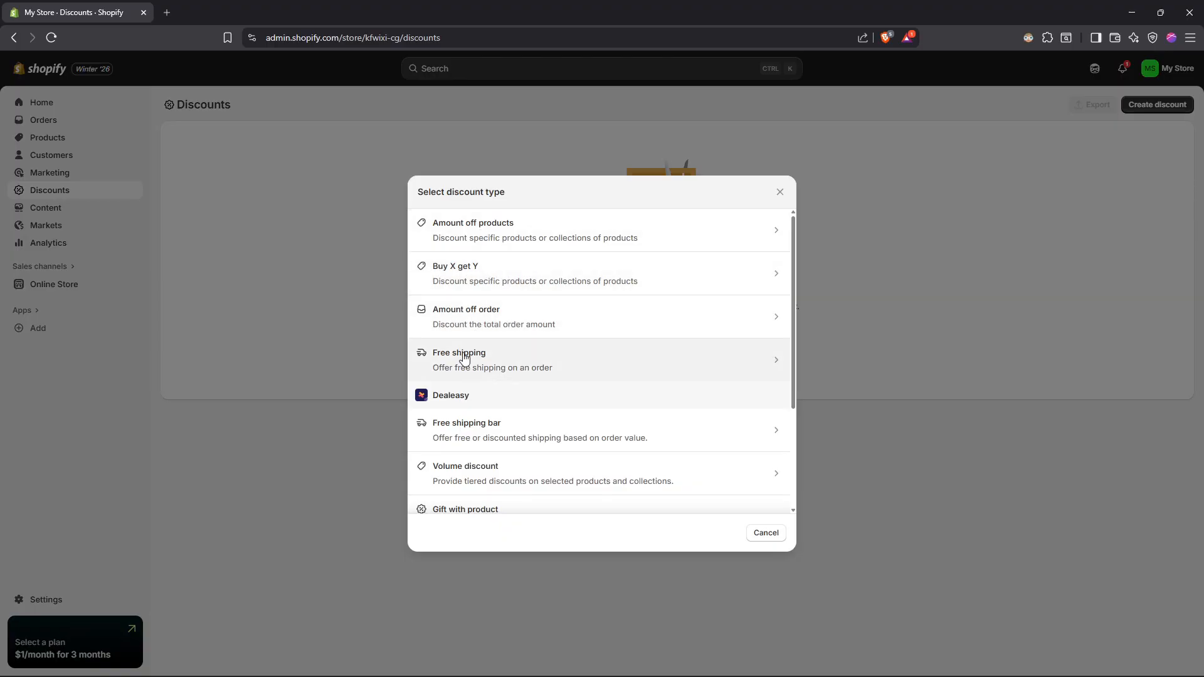
scroll(552, 364, "down", 2)
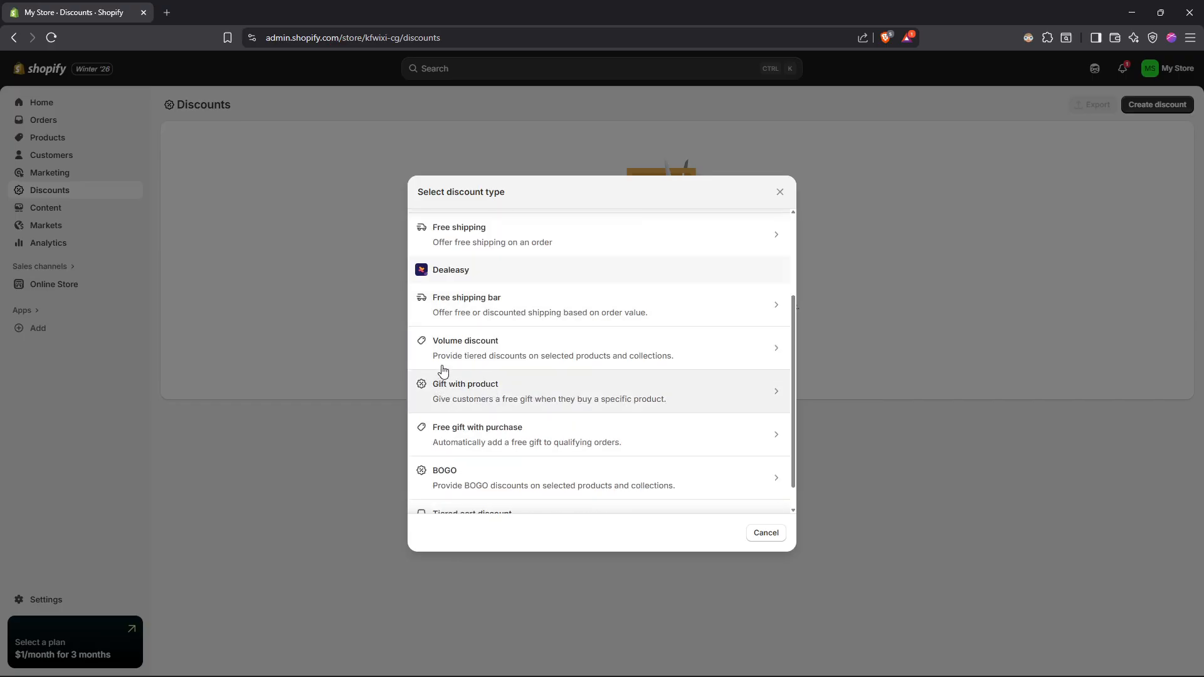
mouse_move(475, 270)
left_mouse_down()
mouse_move(433, 269)
mouse_move(488, 282)
left_mouse_up()
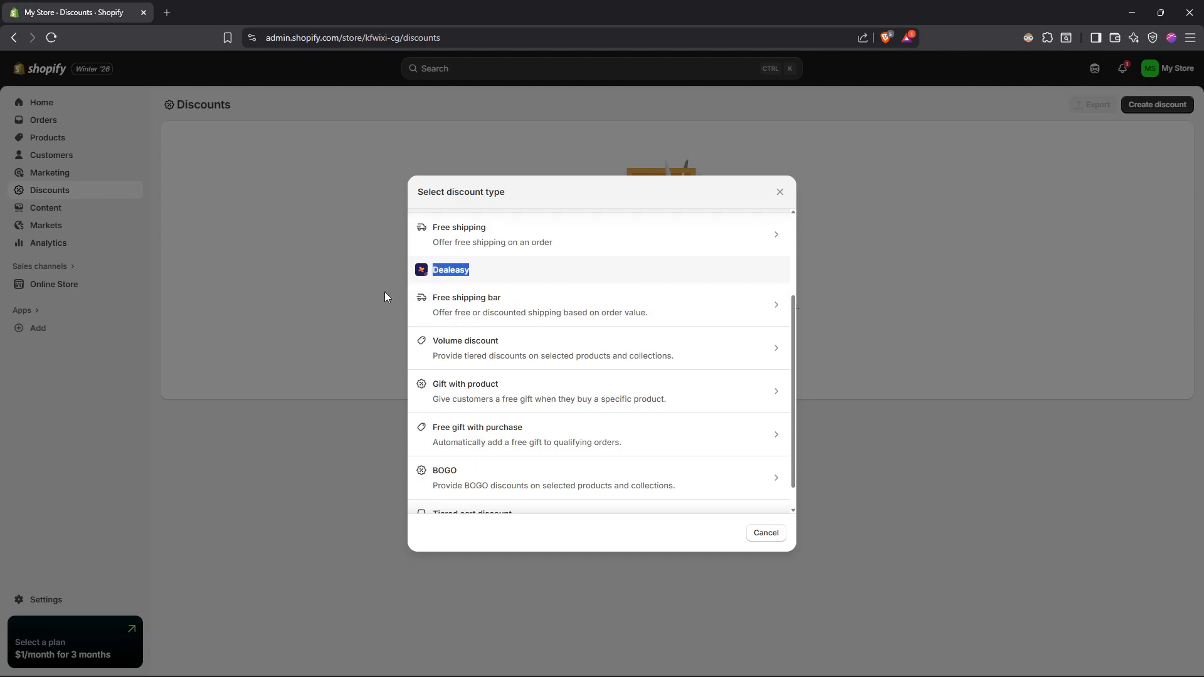
left_click(491, 341)
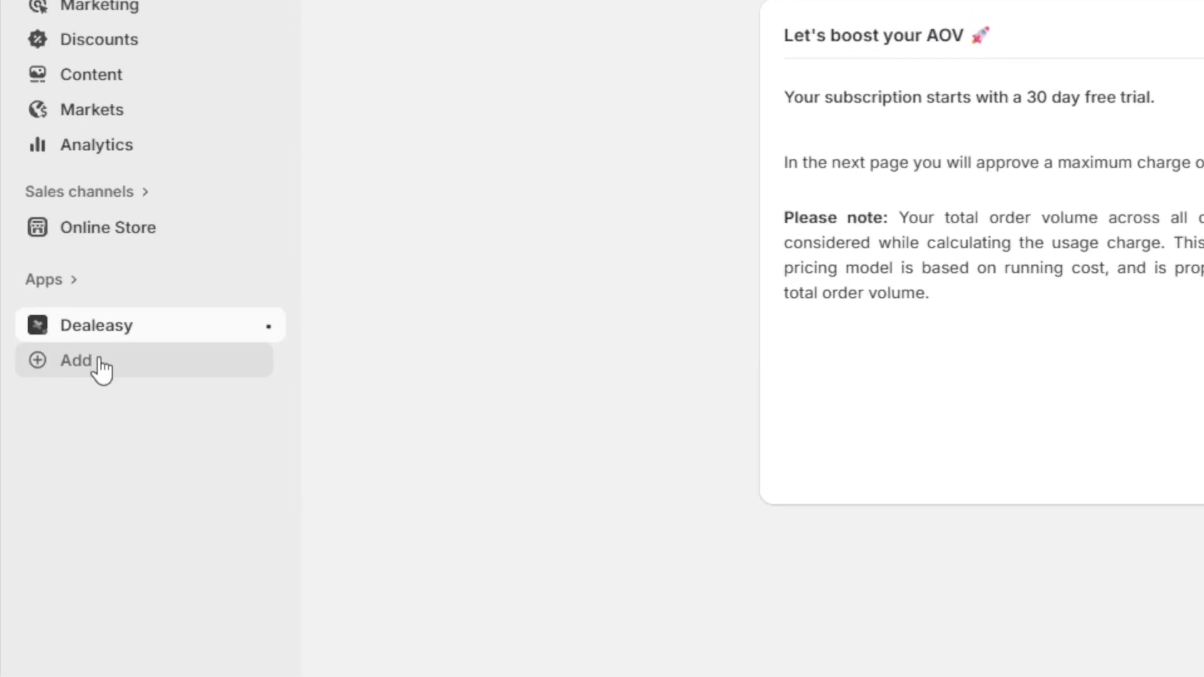
Step: Open the Shopify App Store and search for "volume discounts"
left_click(97, 419)
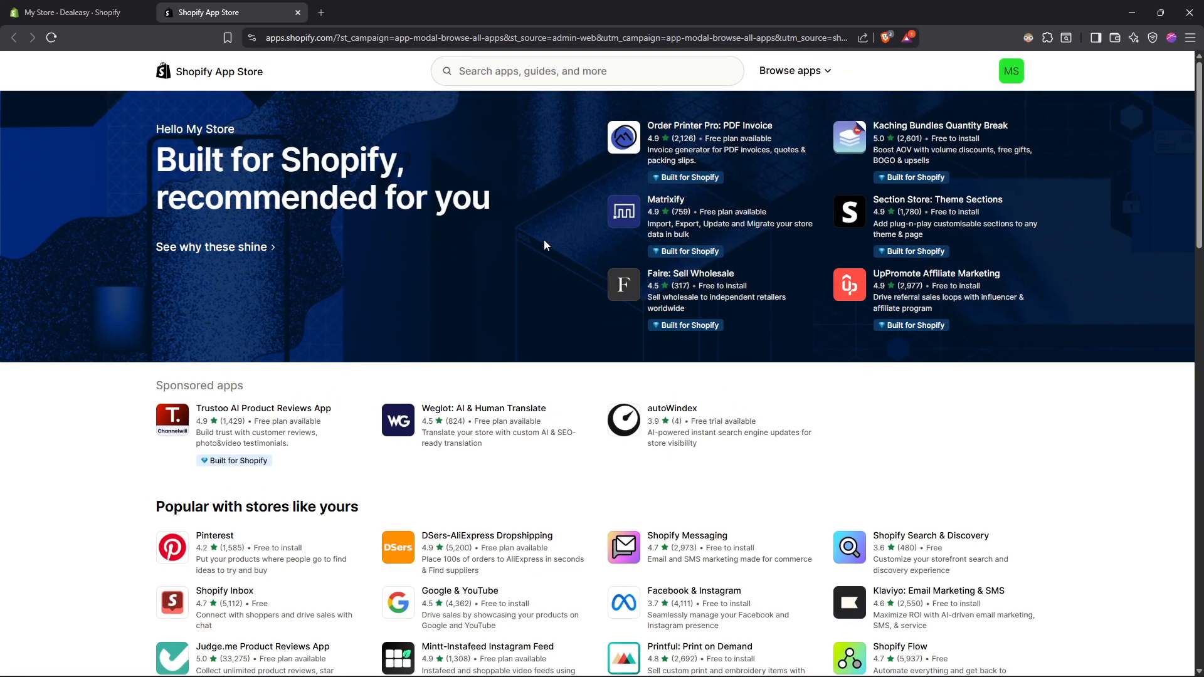
left_click(501, 81)
type("volume")
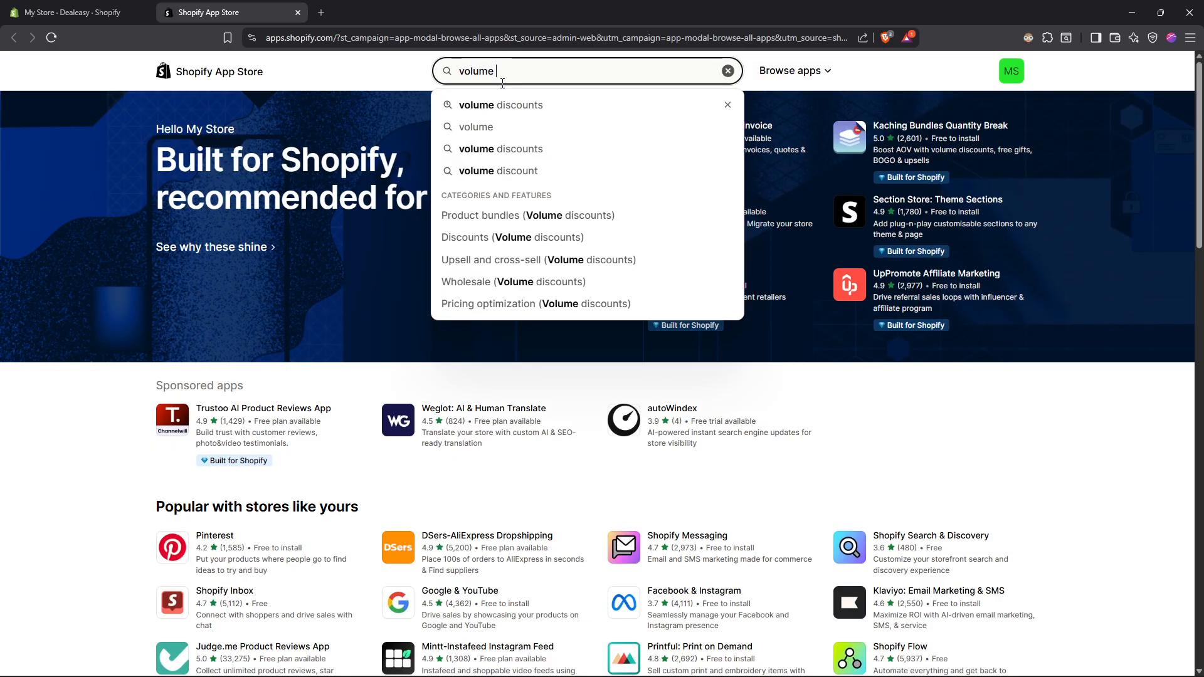
left_click(568, 108)
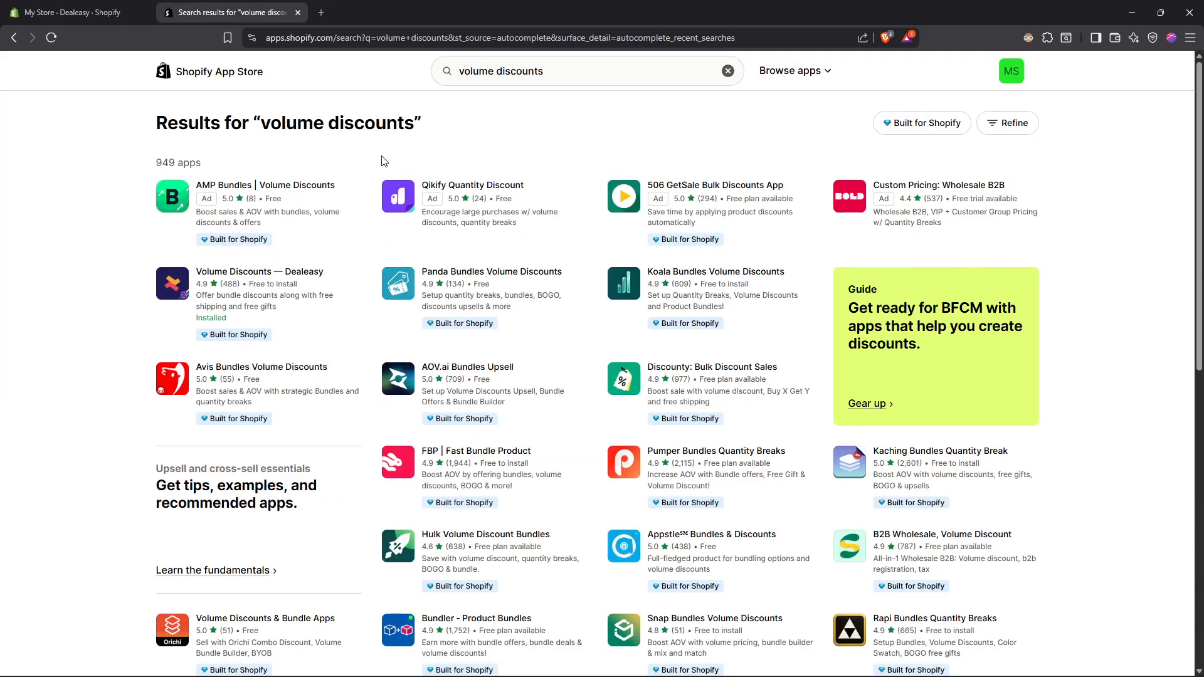
Step: Open the Dealeasy, Panda Bundles and Koala Bundles volume discount listings, each in its own background tab
middle_click(251, 275)
middle_click(496, 272)
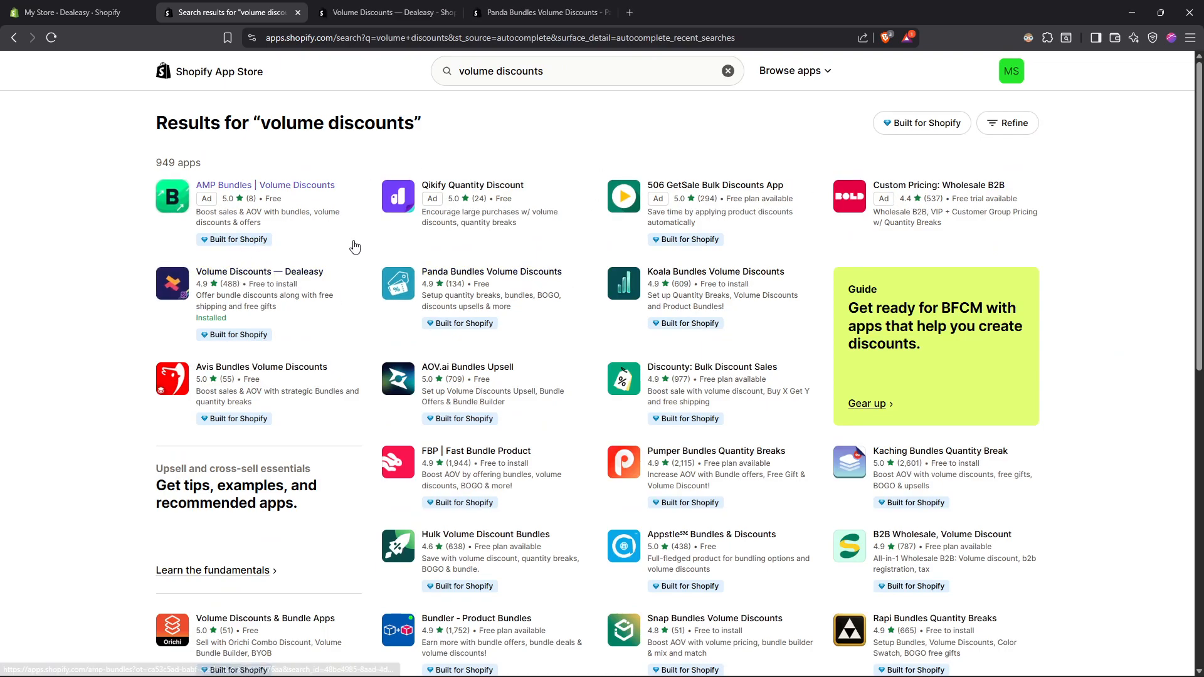
middle_click(699, 276)
Step: Review the Dealeasy and Koala Bundles listings, including their features and pricing plans
key("ctrl+Tab")
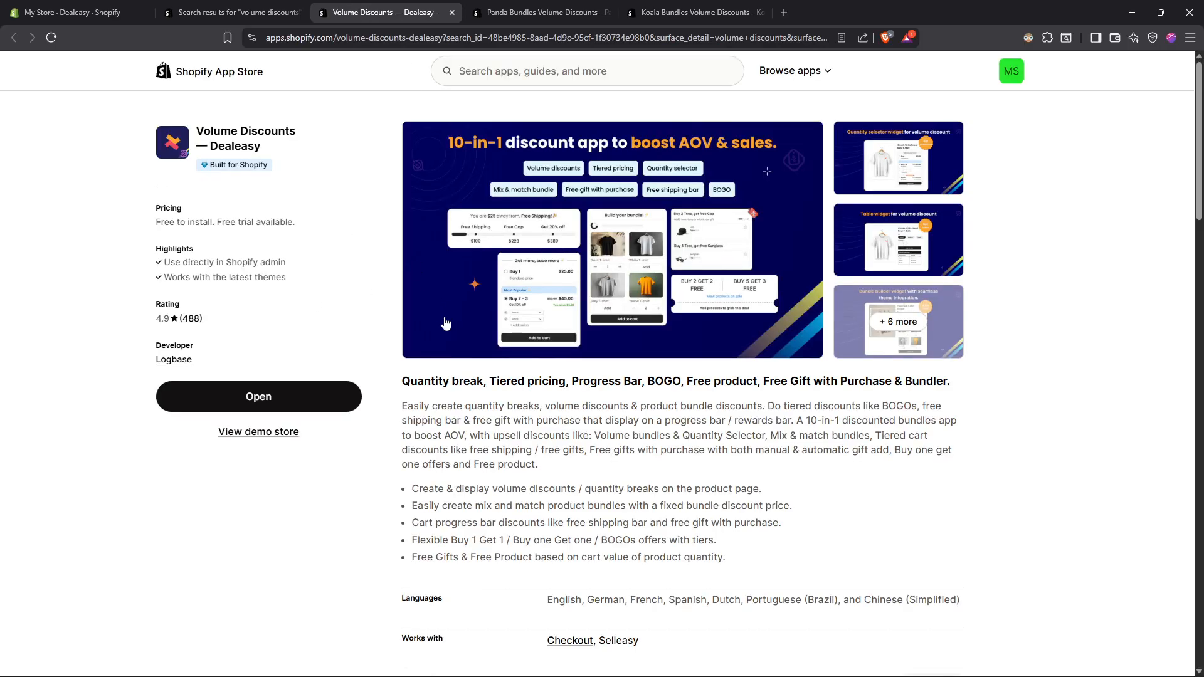
scroll(450, 324, "down", 10)
left_click_drag(699, 12, 511, 9)
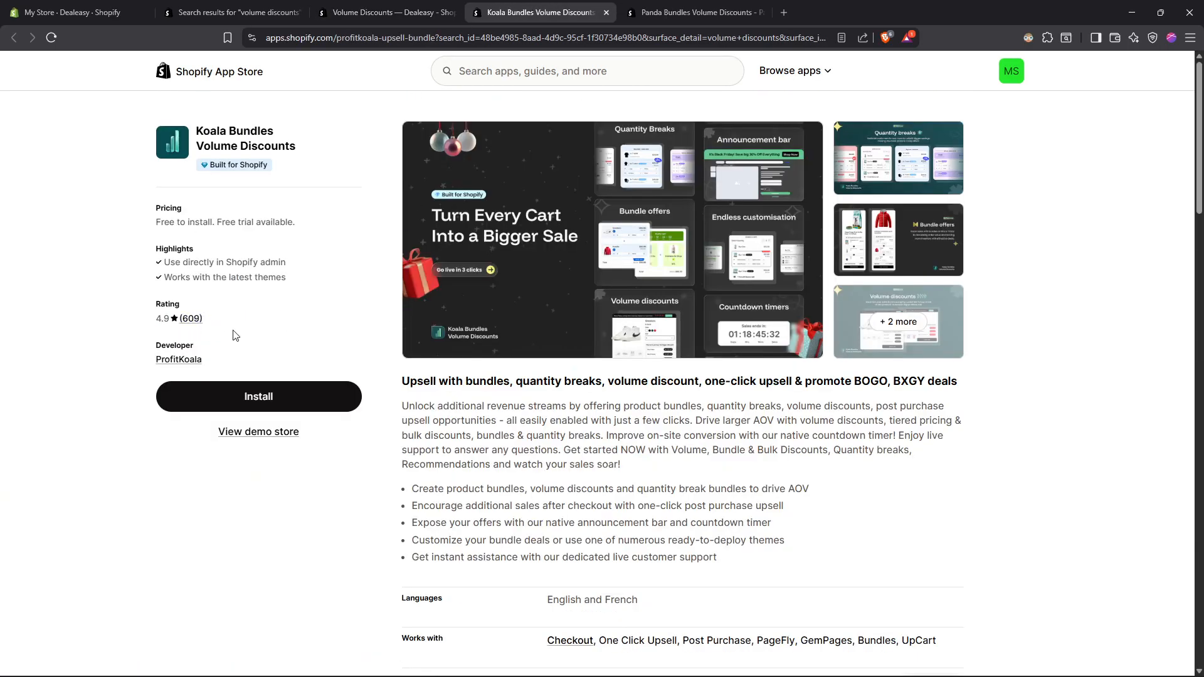
scroll(226, 333, "down", 9)
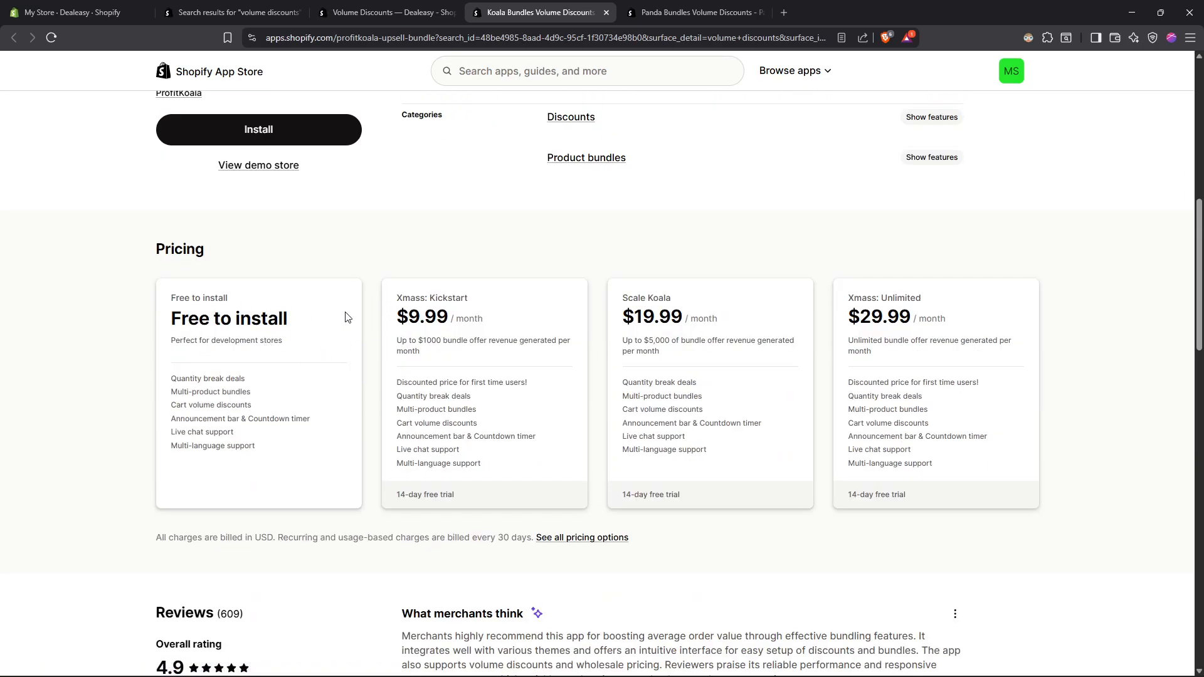
scroll(257, 385, "up", 6)
scroll(259, 439, "down", 12)
scroll(257, 477, "up", 7)
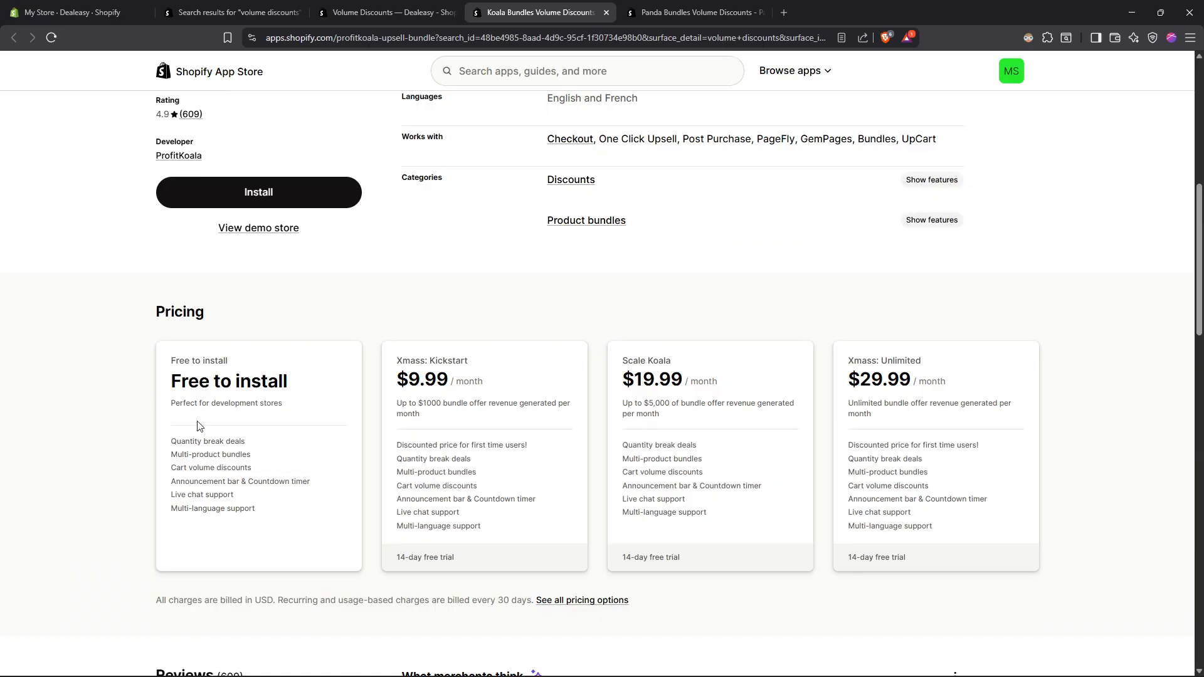
scroll(273, 430, "up", 5)
Step: Review the Panda Bundles Volume Discounts listing and its reviews, and start installing the app
key("ctrl+Tab")
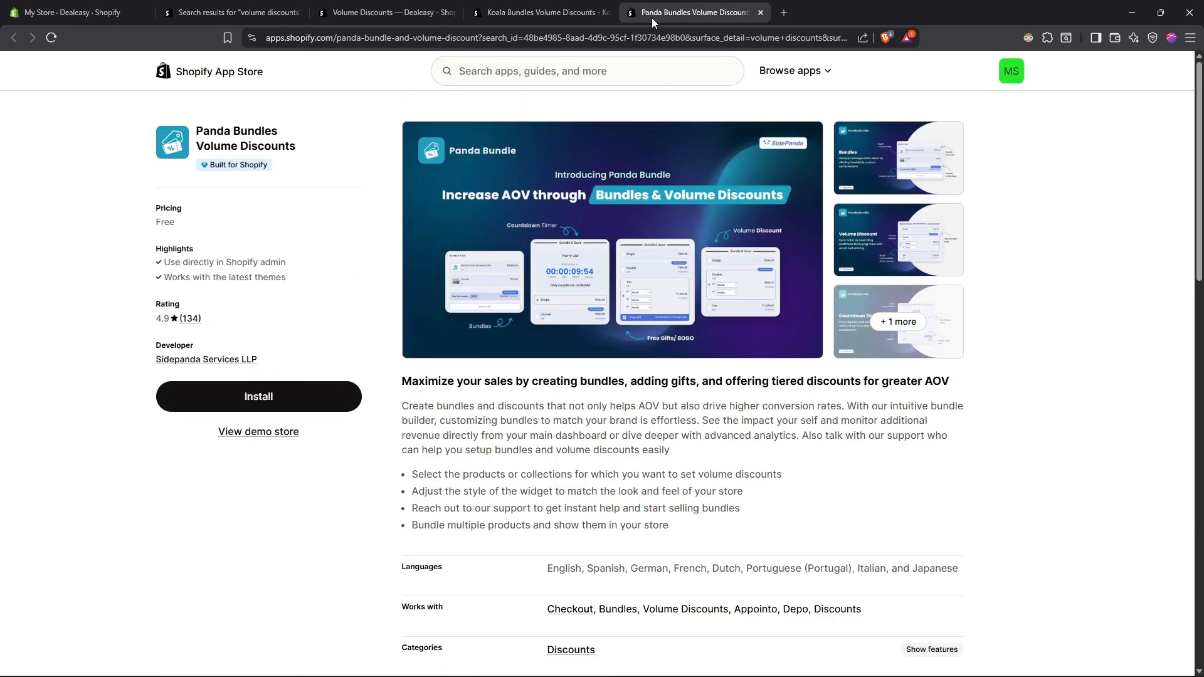
scroll(405, 337, "down", 6)
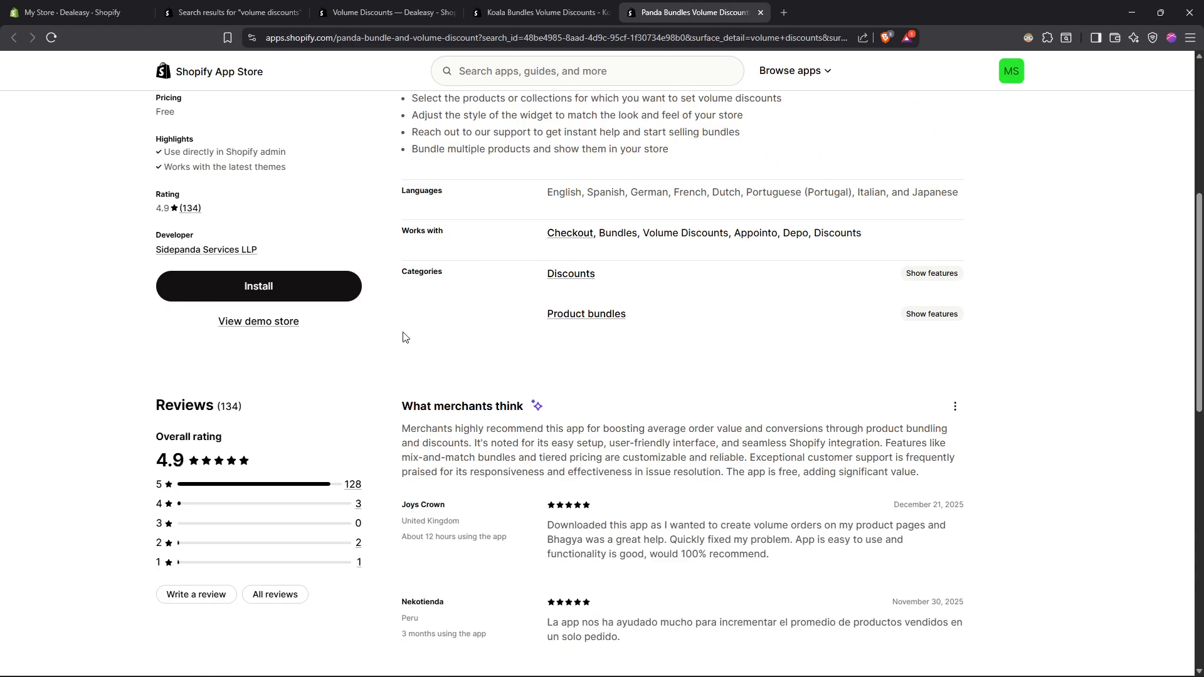
scroll(389, 405, "up", 6)
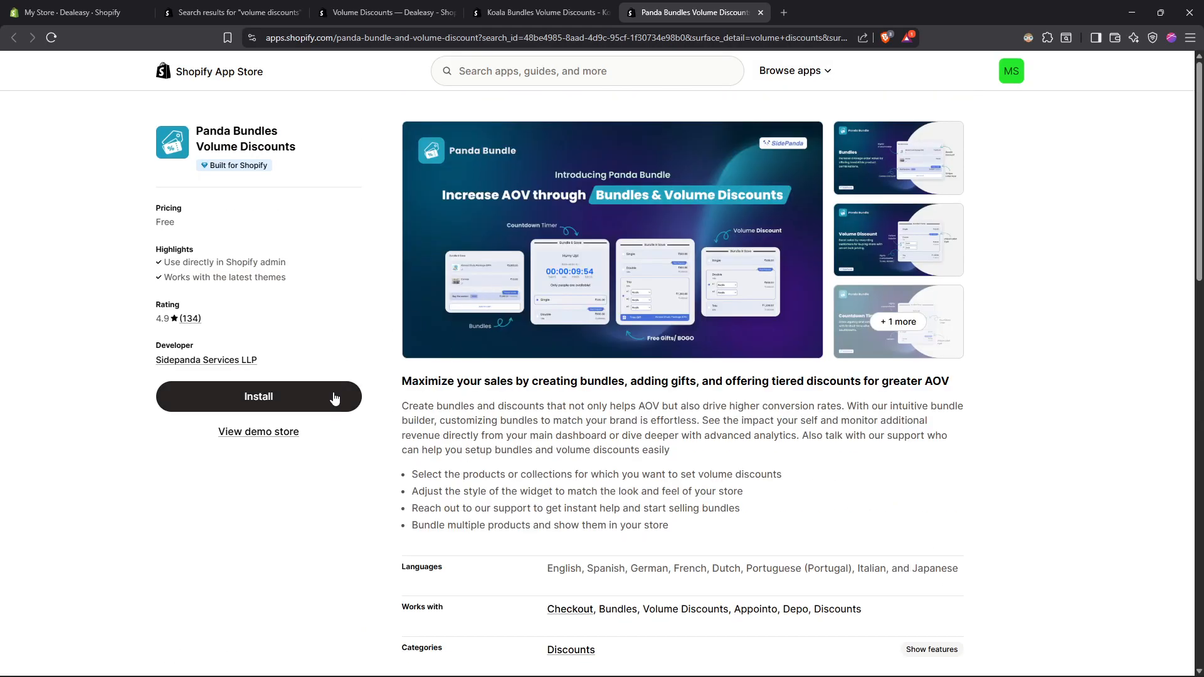
left_click(334, 395)
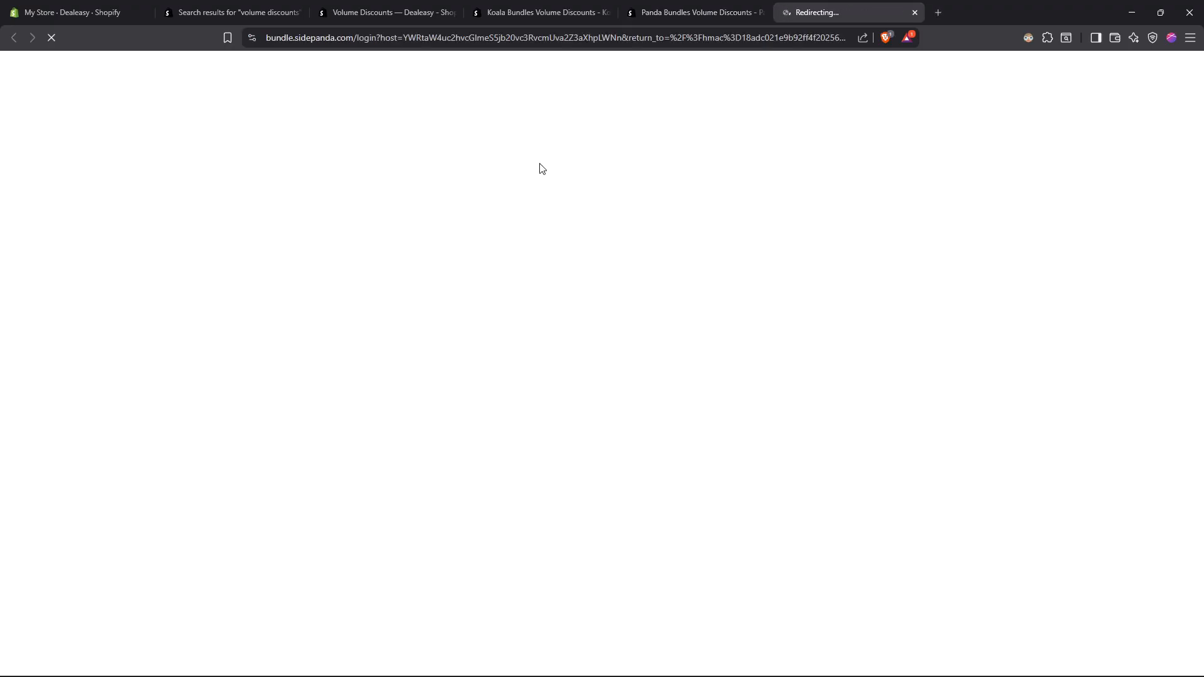
Step: Compare the paid monthly plans in the pricing sections of the Dealeasy and Koala Bundles listings
left_click(441, 5)
scroll(390, 282, "up", 4)
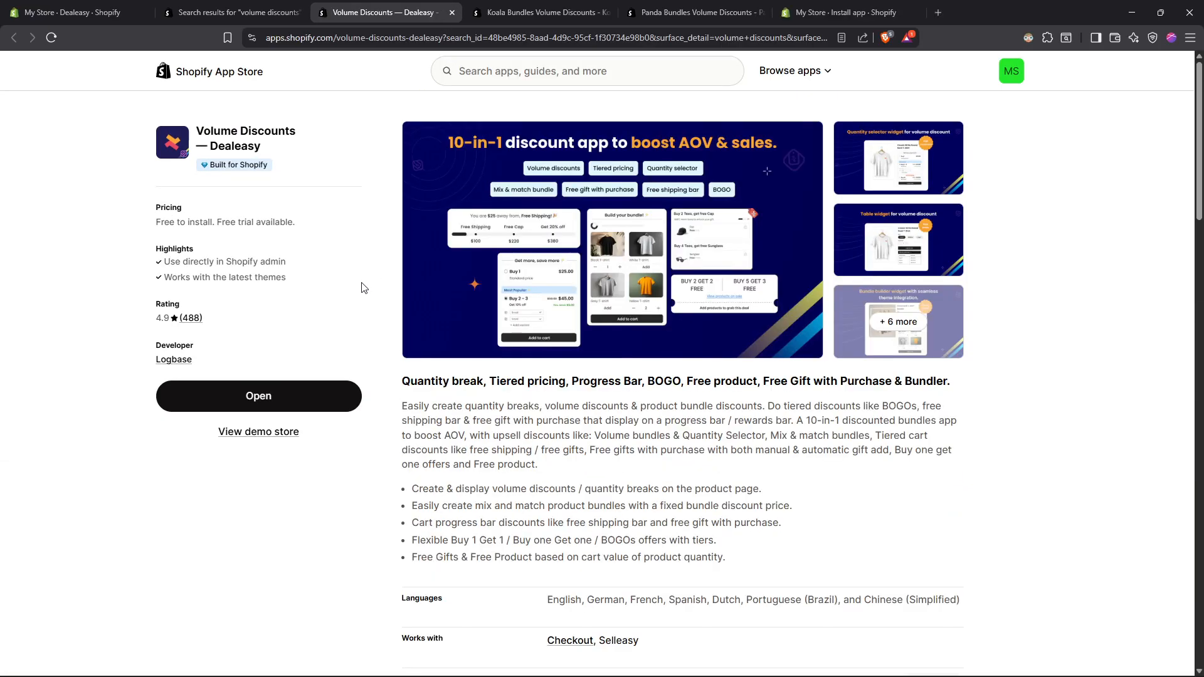
scroll(367, 295, "down", 5)
left_click_drag(398, 443, 470, 444)
left_click(468, 443)
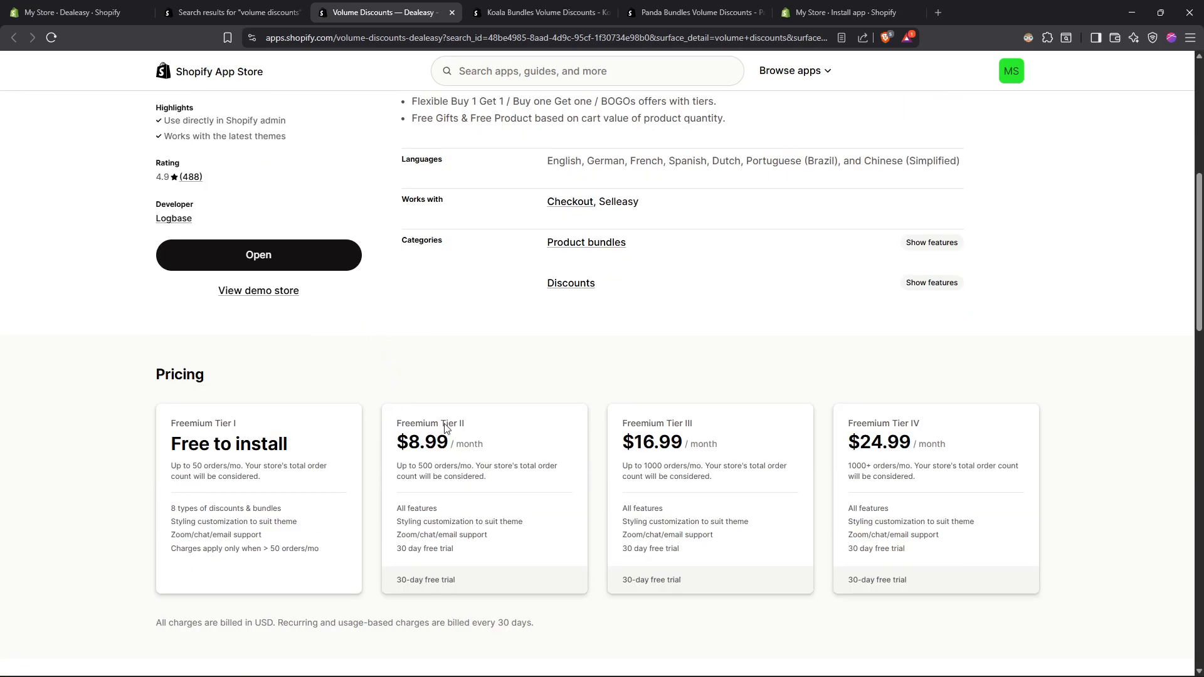
left_click(544, 4)
scroll(507, 315, "down", 6)
scroll(507, 314, "down", 1)
left_click_drag(397, 255, 483, 257)
left_click(476, 260)
Step: Approve the Panda Bundle installation and save its activated app embed in the Horizon theme
left_click(825, 11)
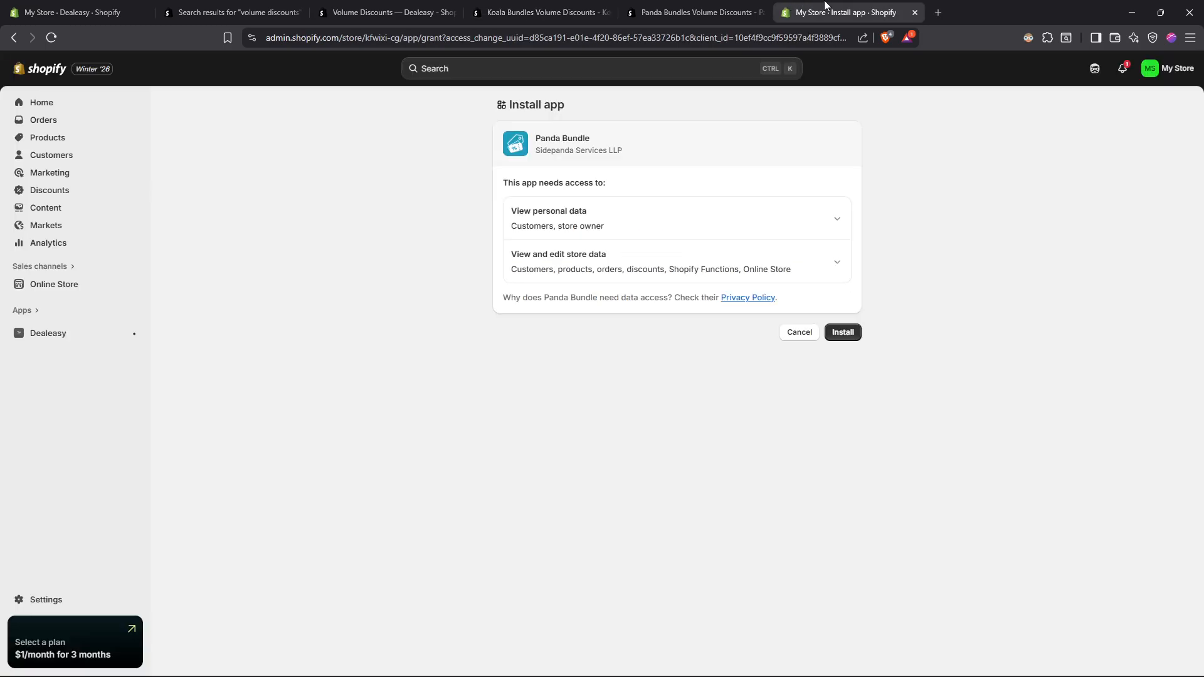
left_click(843, 332)
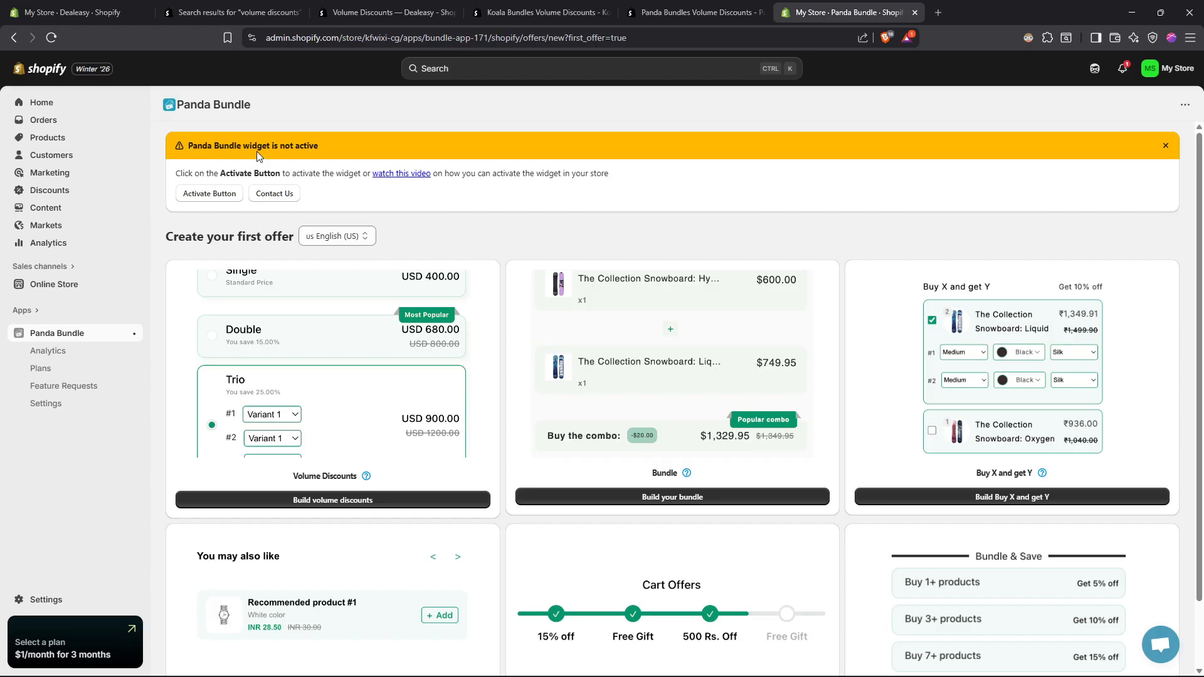
left_click(205, 196)
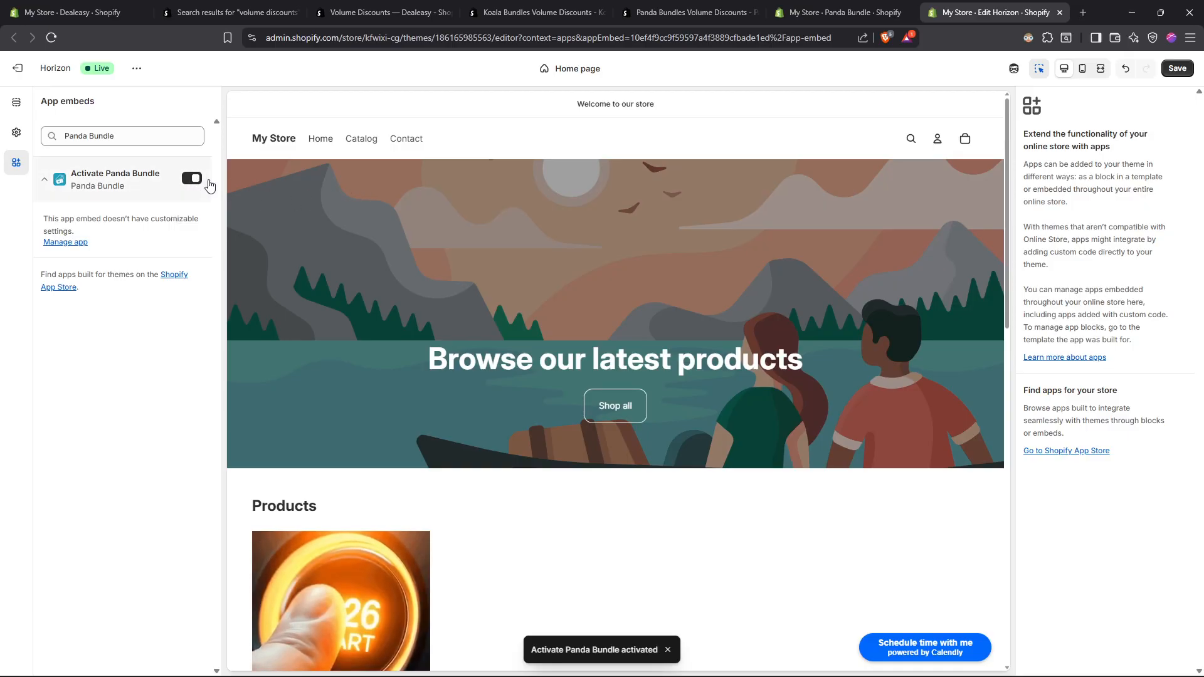
left_click(1176, 68)
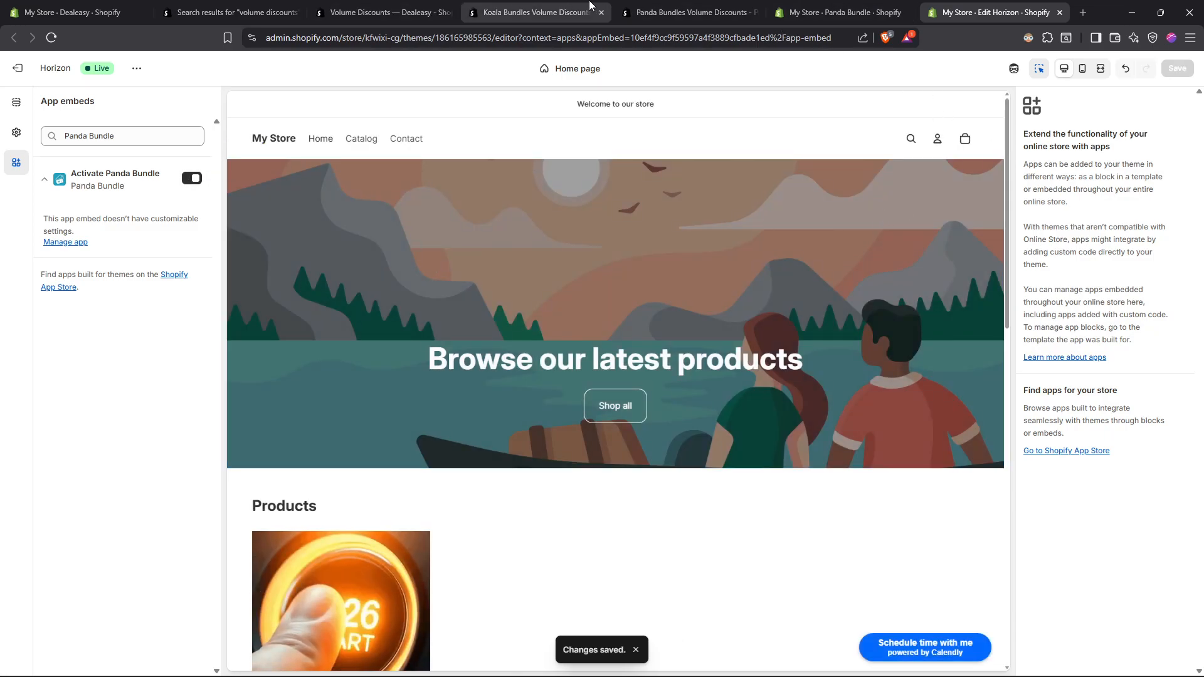
Step: Close the App Store search and listing tabs and reload the Panda Bundle page
left_click(231, 13)
key("ctrl+w")
key("ctrl+w")
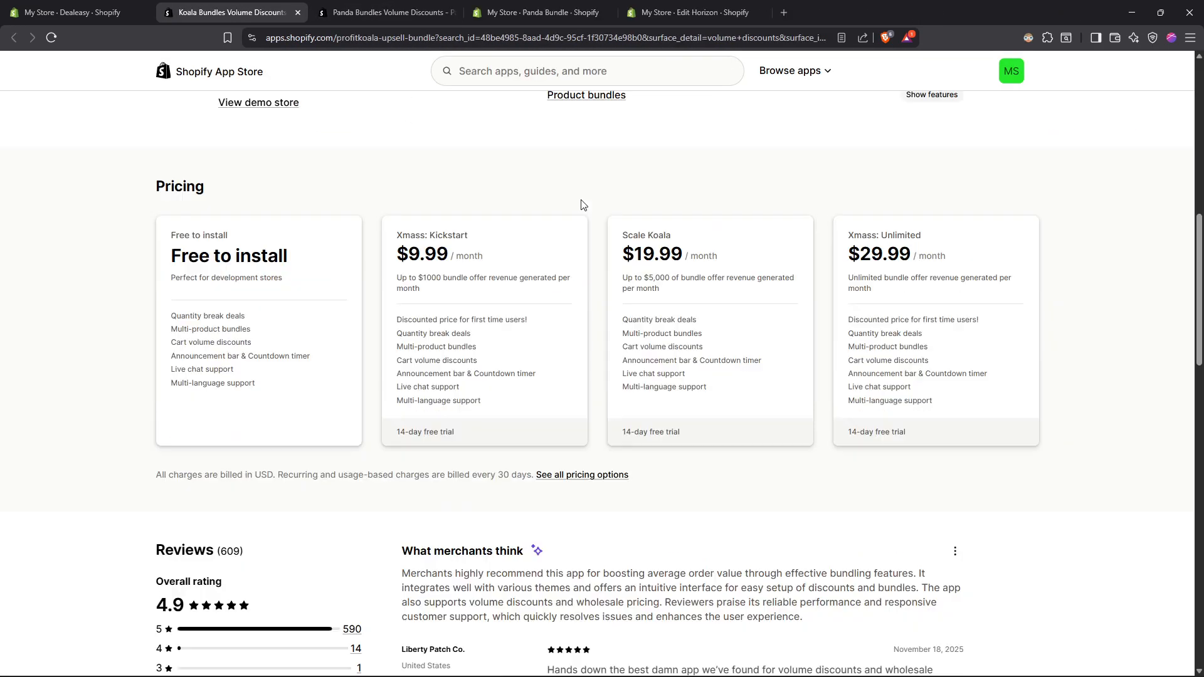
key("ctrl+w")
key("ctrl+w")
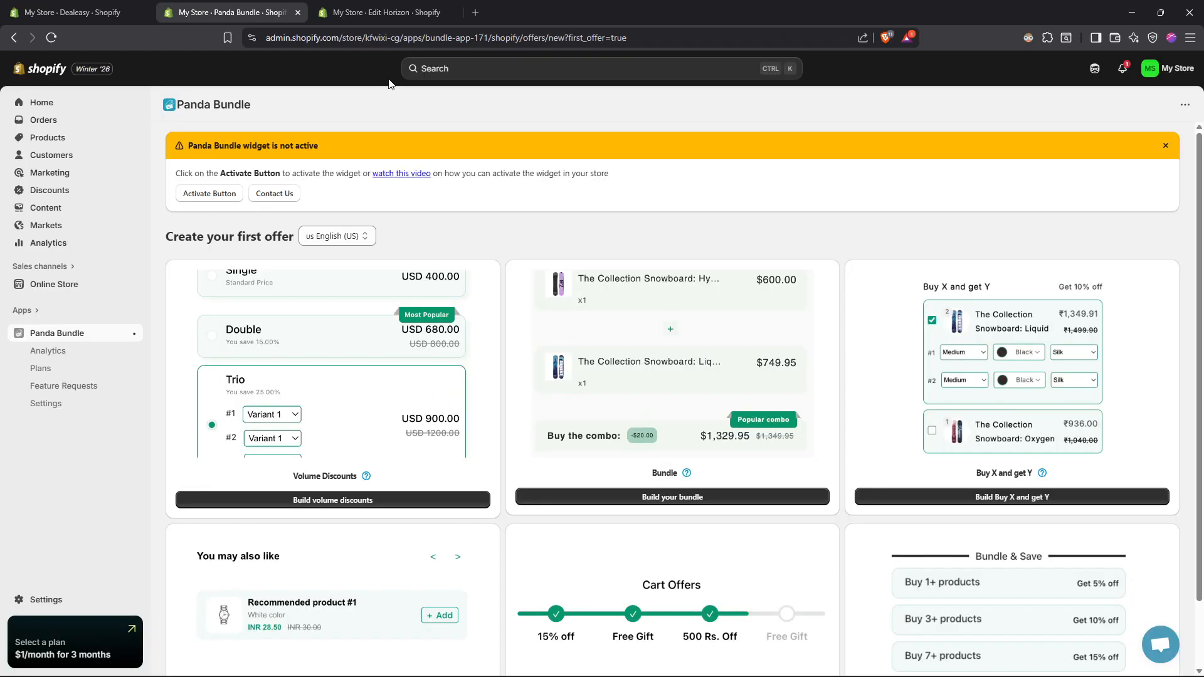
left_click(51, 36)
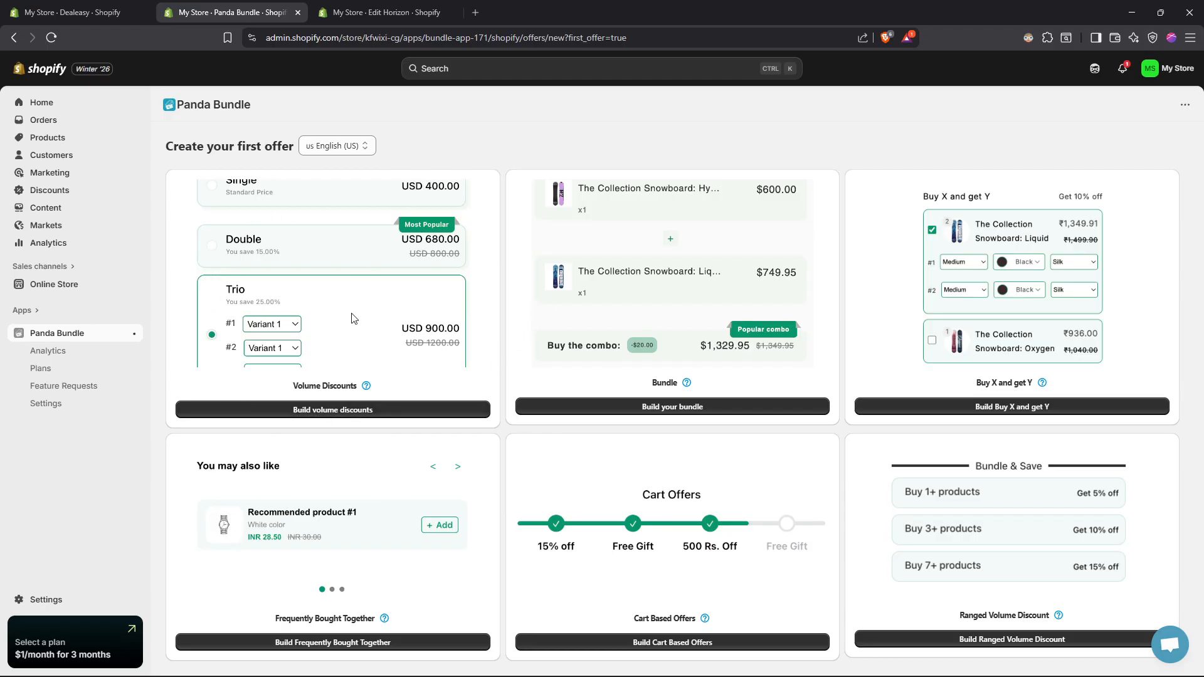
Step: Start building a volume discounts offer in Panda Bundle using the Simple Layout template
left_click(312, 409)
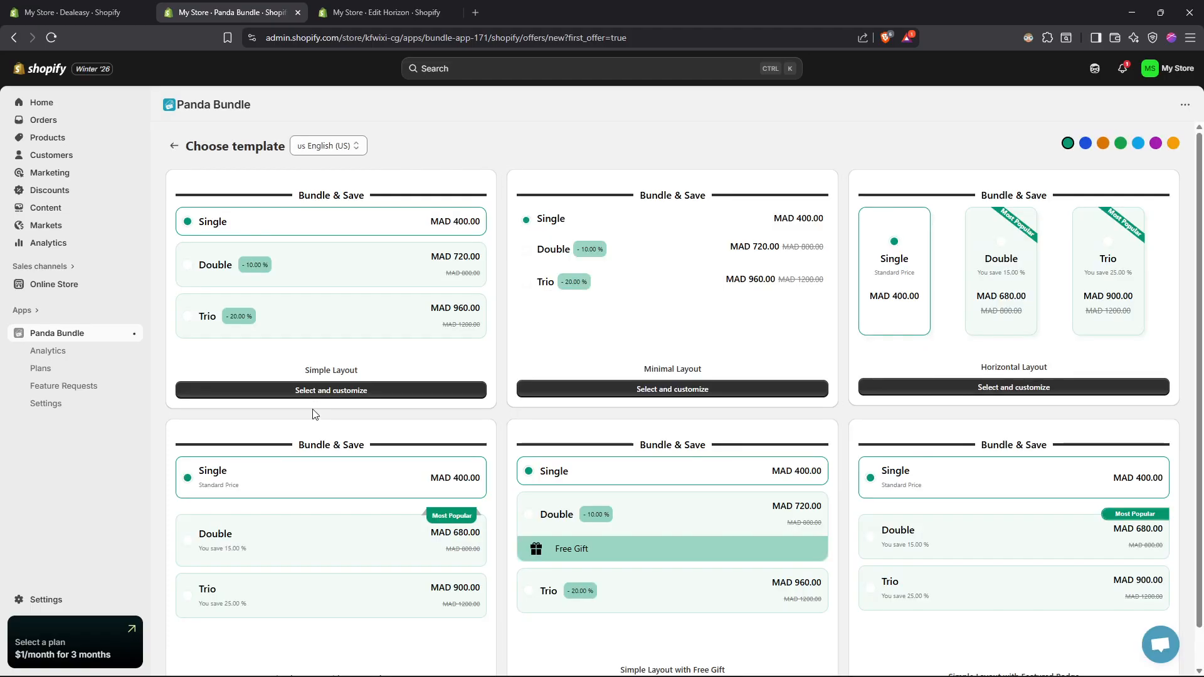
scroll(1015, 392, "down", 1)
scroll(755, 287, "up", 1)
scroll(638, 518, "down", 1)
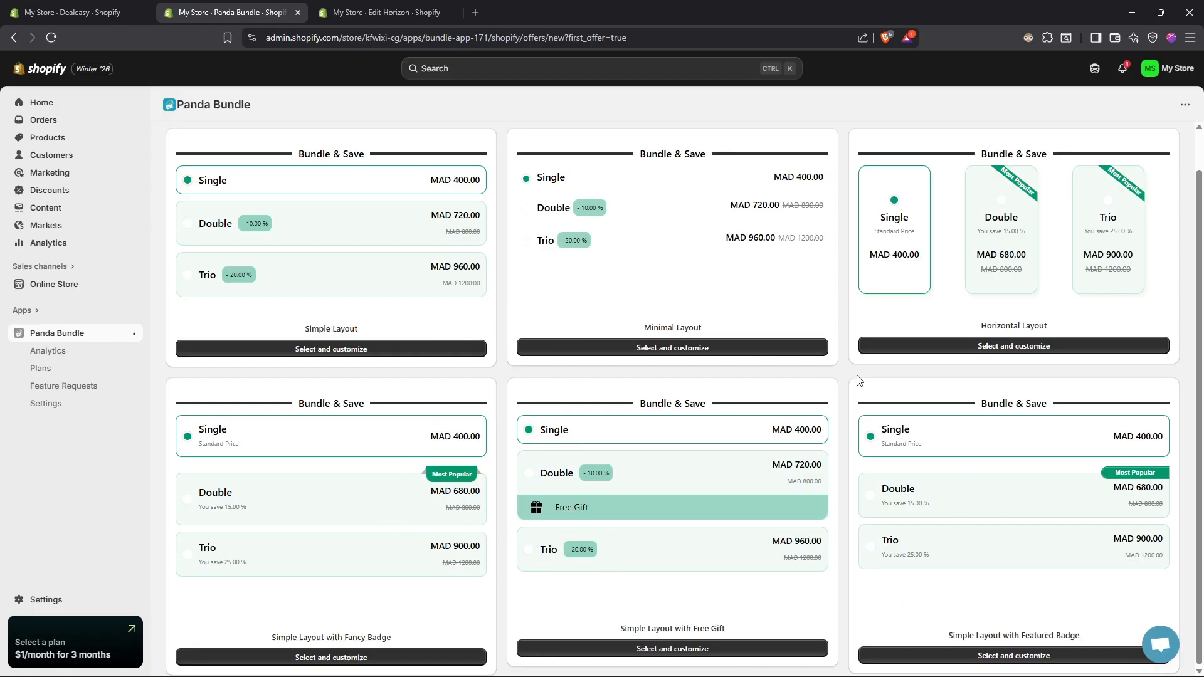
left_click(335, 350)
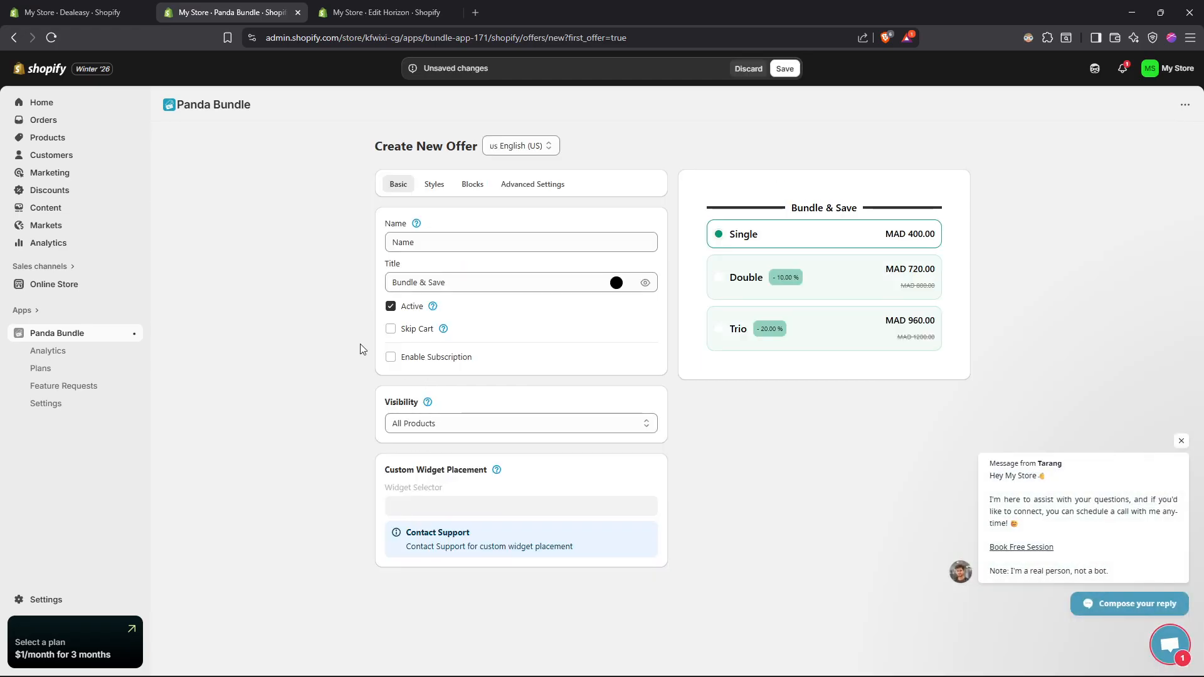
Step: Name the new offer "Discount1"
left_click_drag(442, 245, 363, 252)
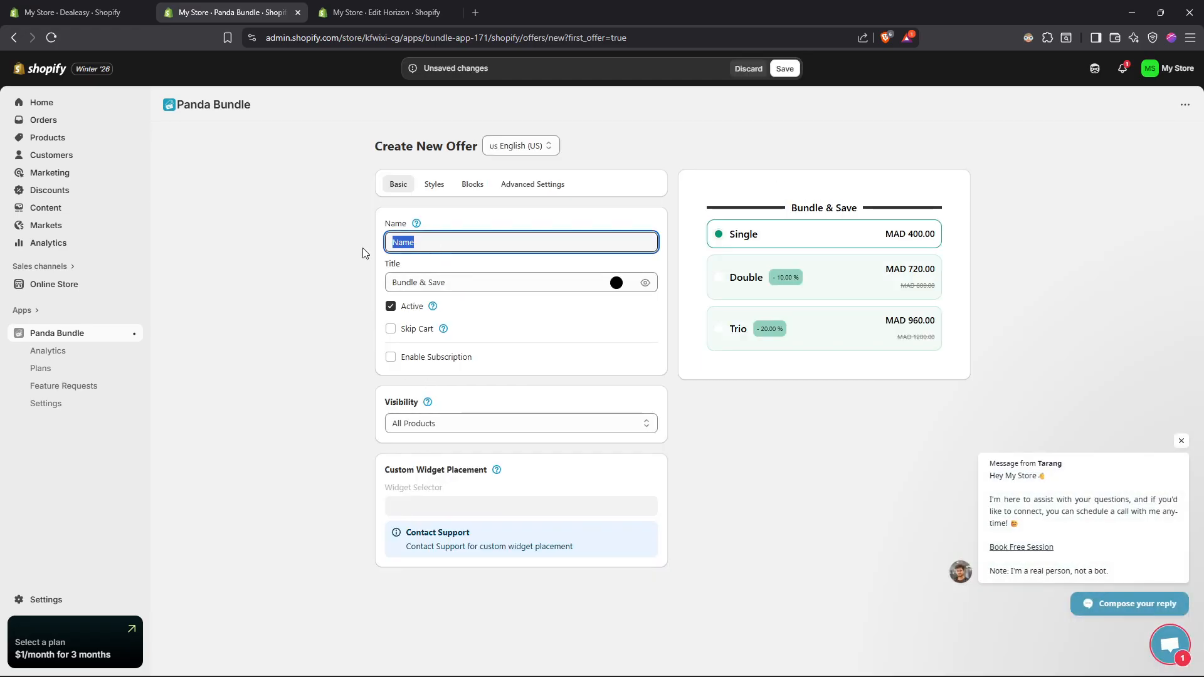
type("Discount1")
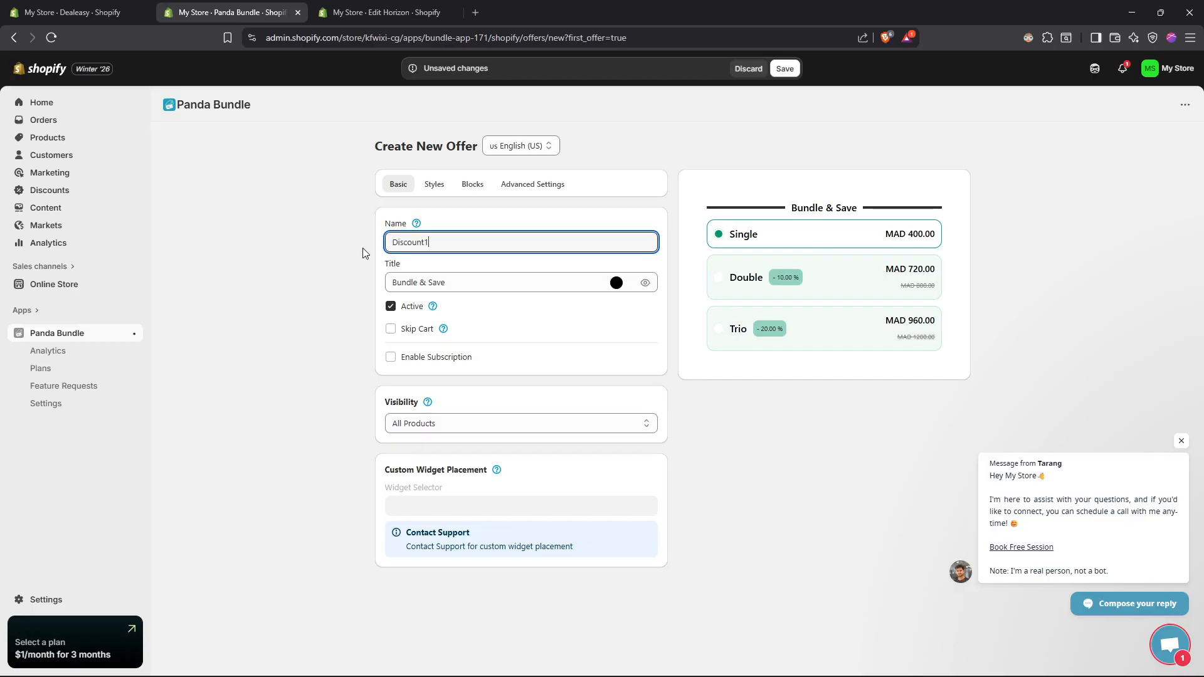
left_click(334, 242)
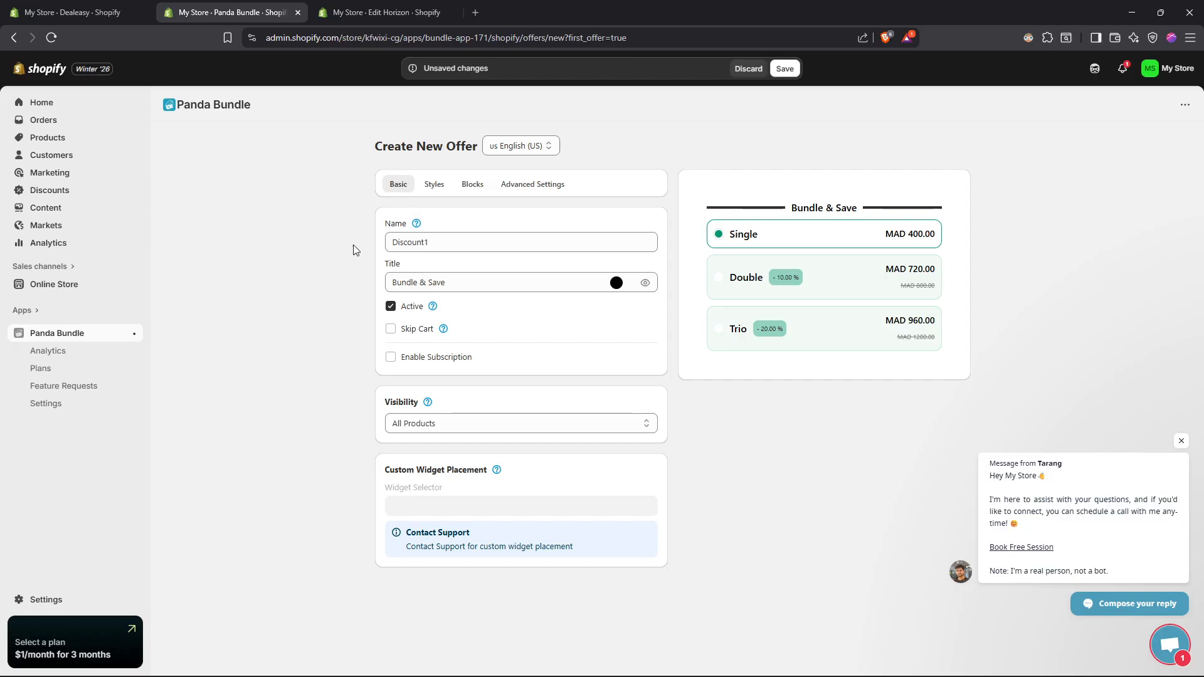
Step: Try adding an asterisk to the end of the offer title "Bundle & Save", and remove it again
left_click(452, 280)
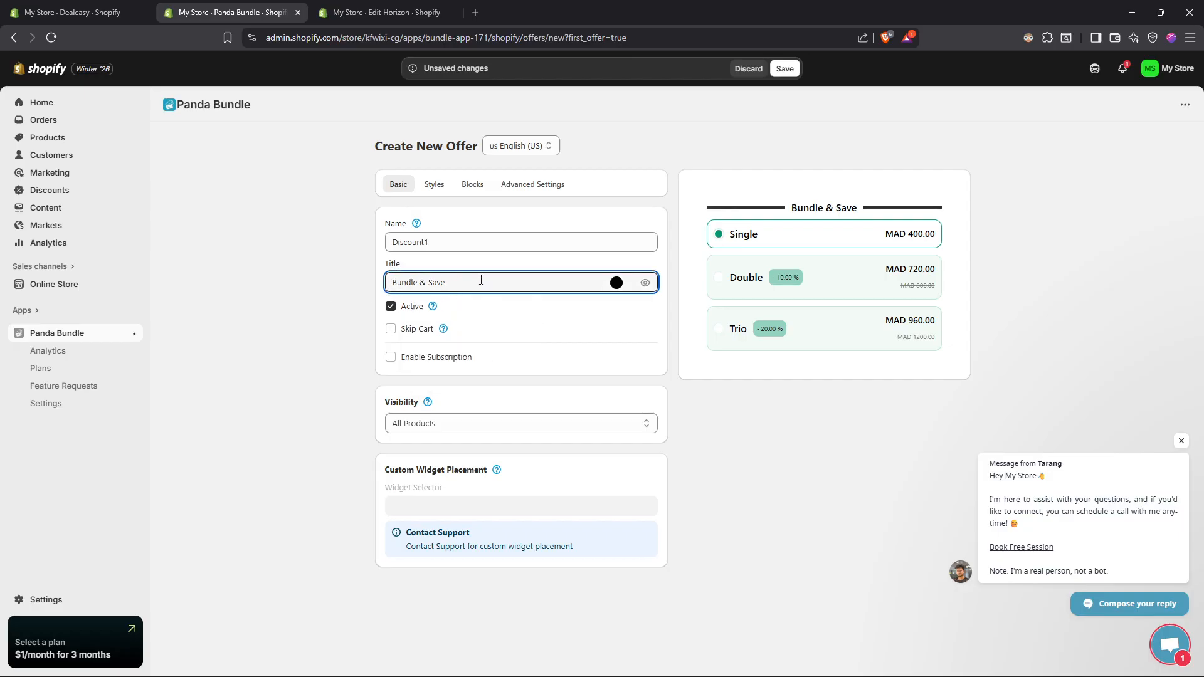
type("*")
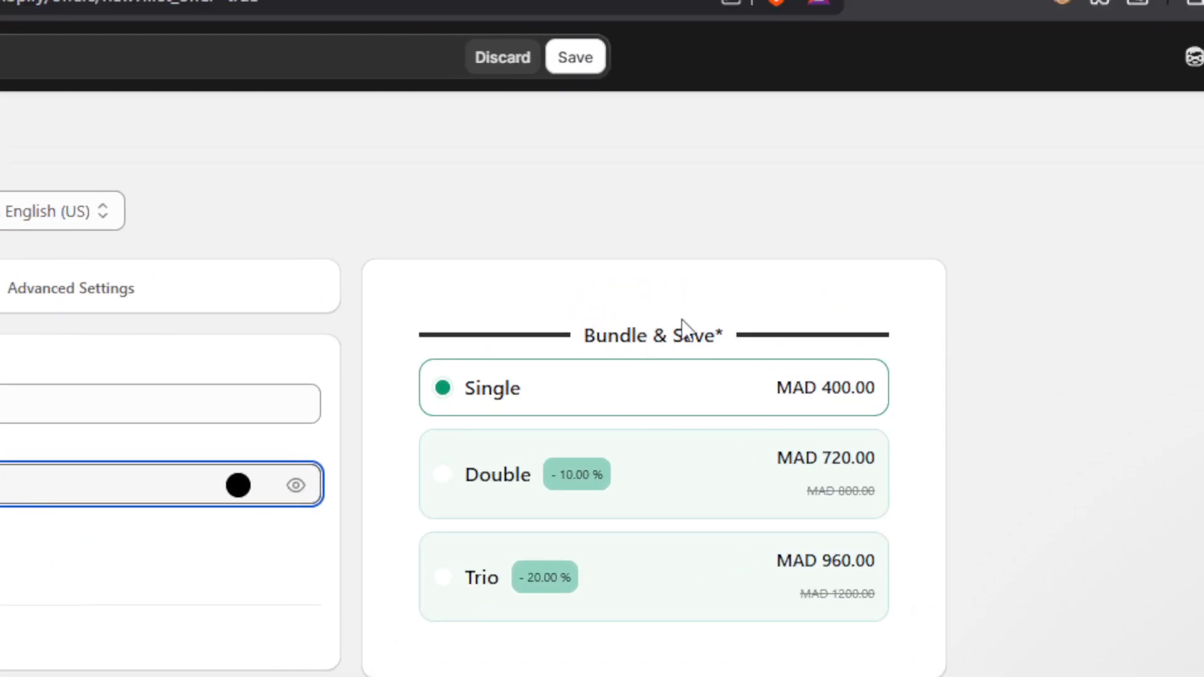
key("BackSpace")
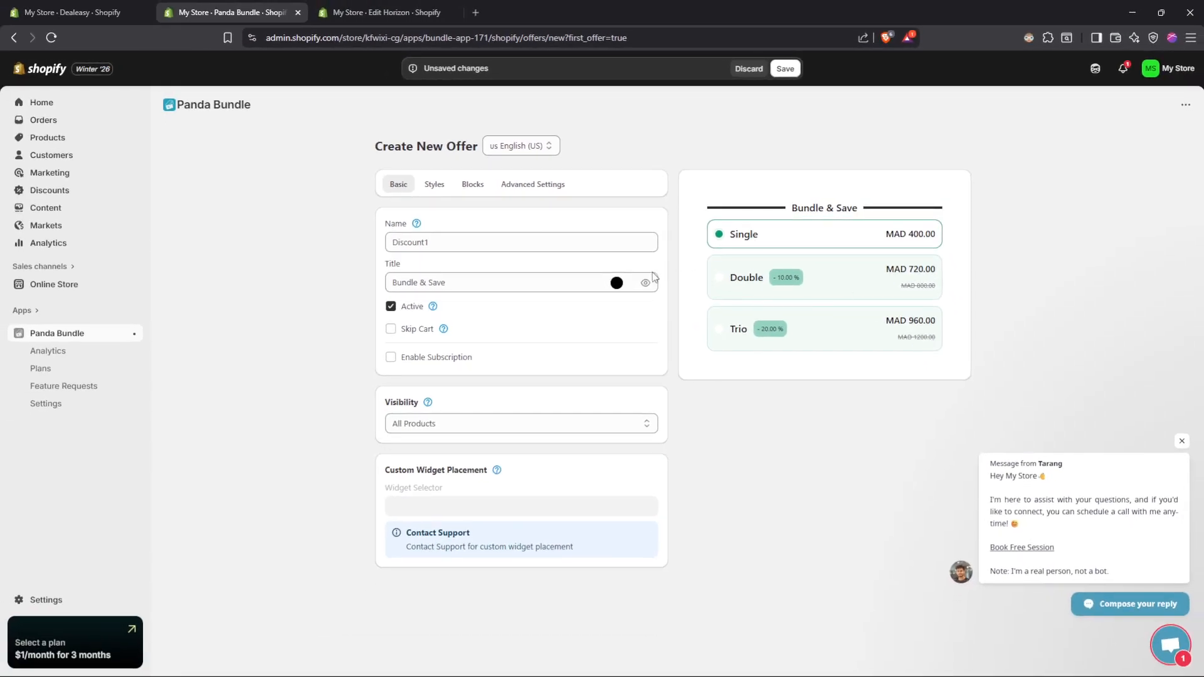
Step: Check the explanations of the Active and Skip Cart options, and enable Skip Cart for the offer
mouse_move(431, 310)
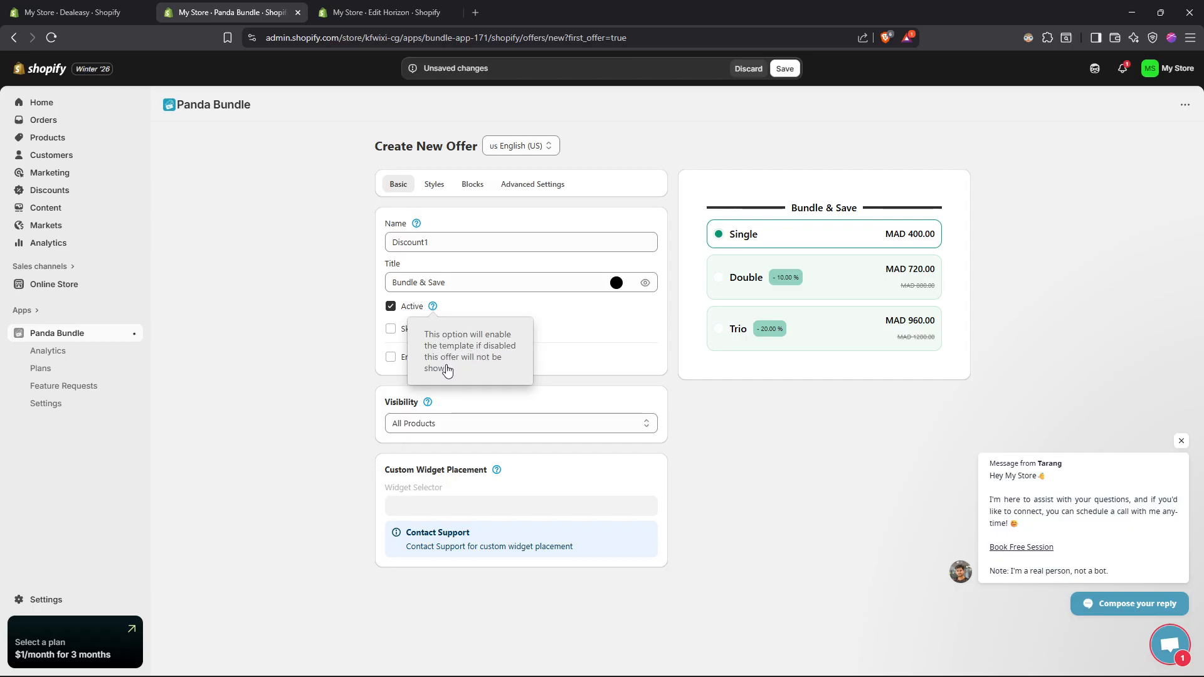
mouse_move(441, 333)
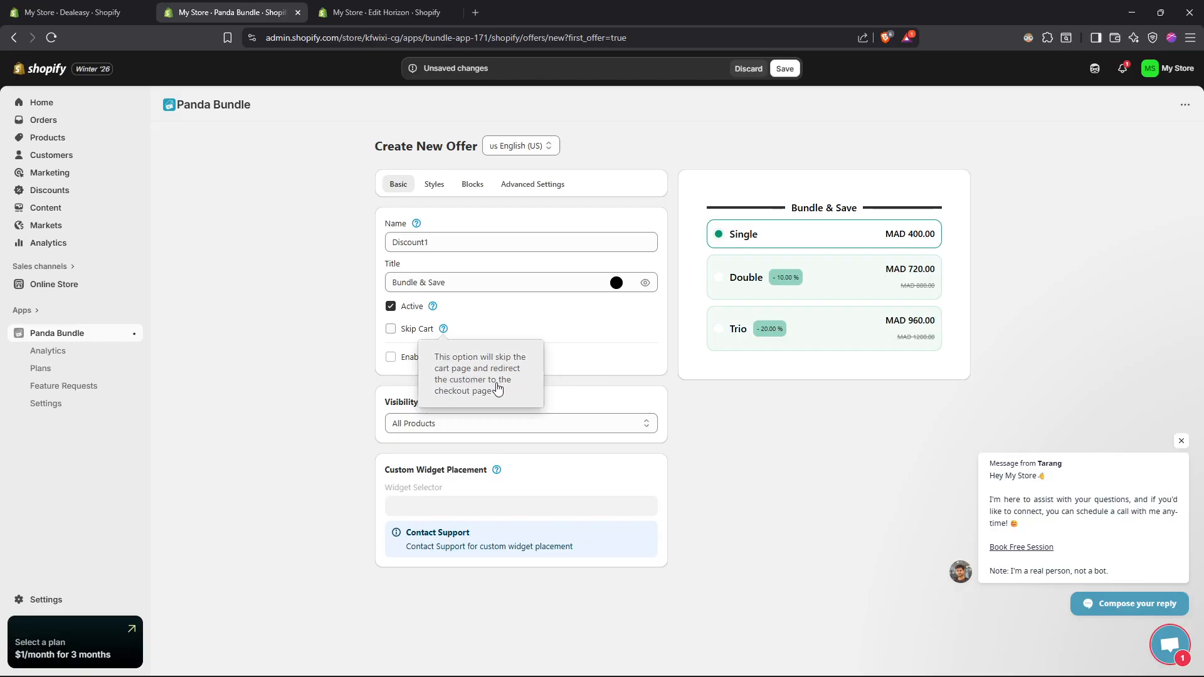
left_click(396, 339)
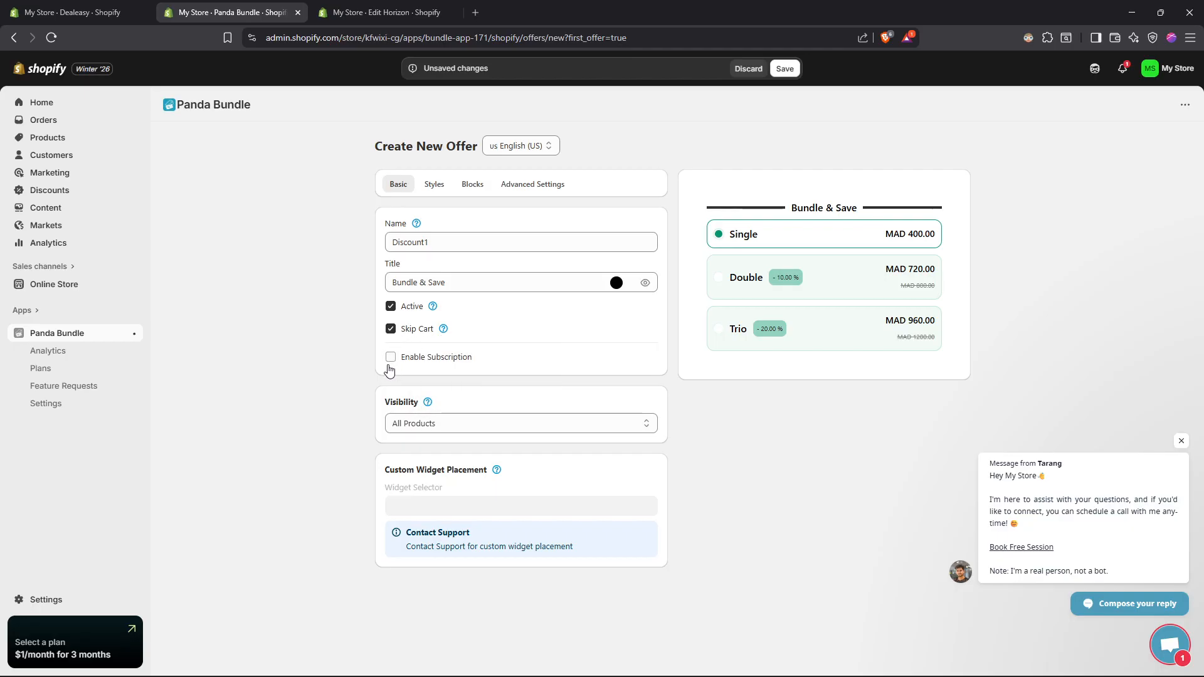
left_click(389, 363)
Step: Limit the offer's visibility to specific collections and add the "Under 100$" collection
left_click(436, 423)
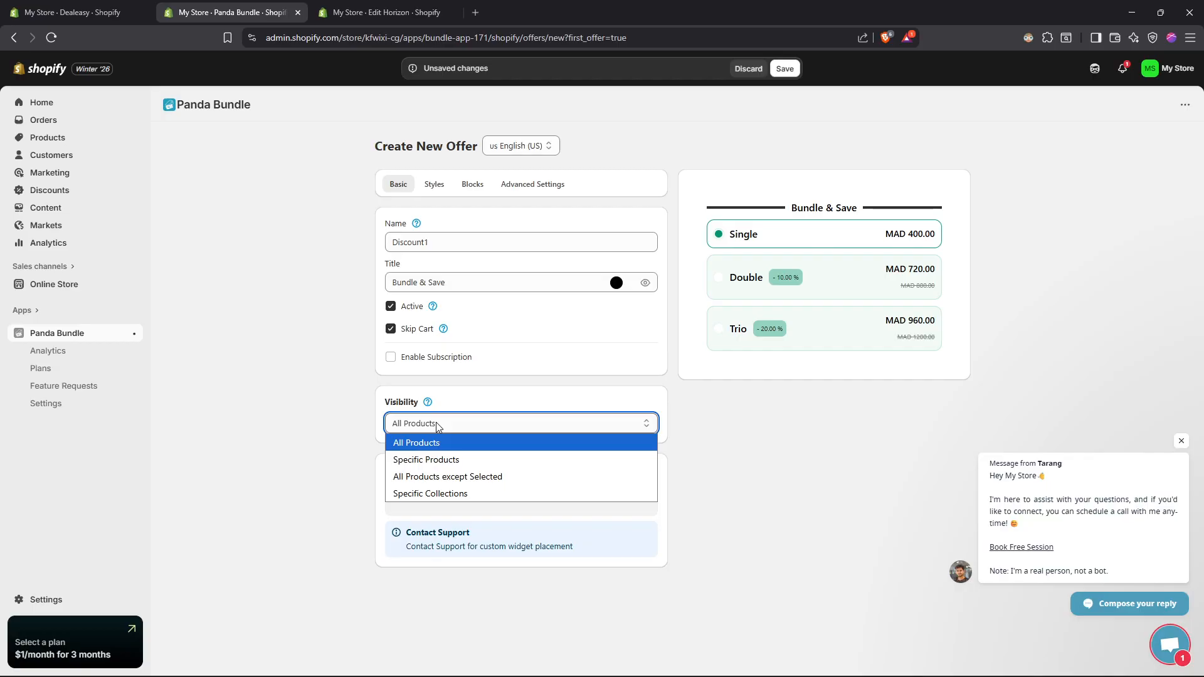
left_click(450, 495)
left_click(482, 446)
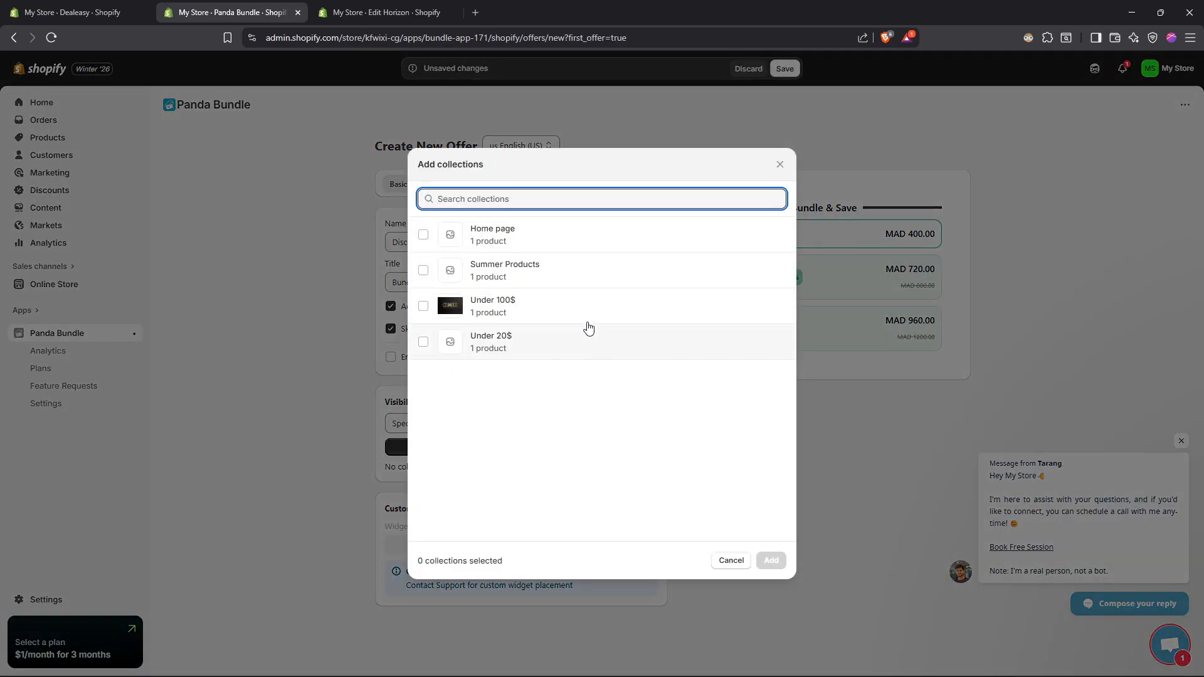
left_click(423, 307)
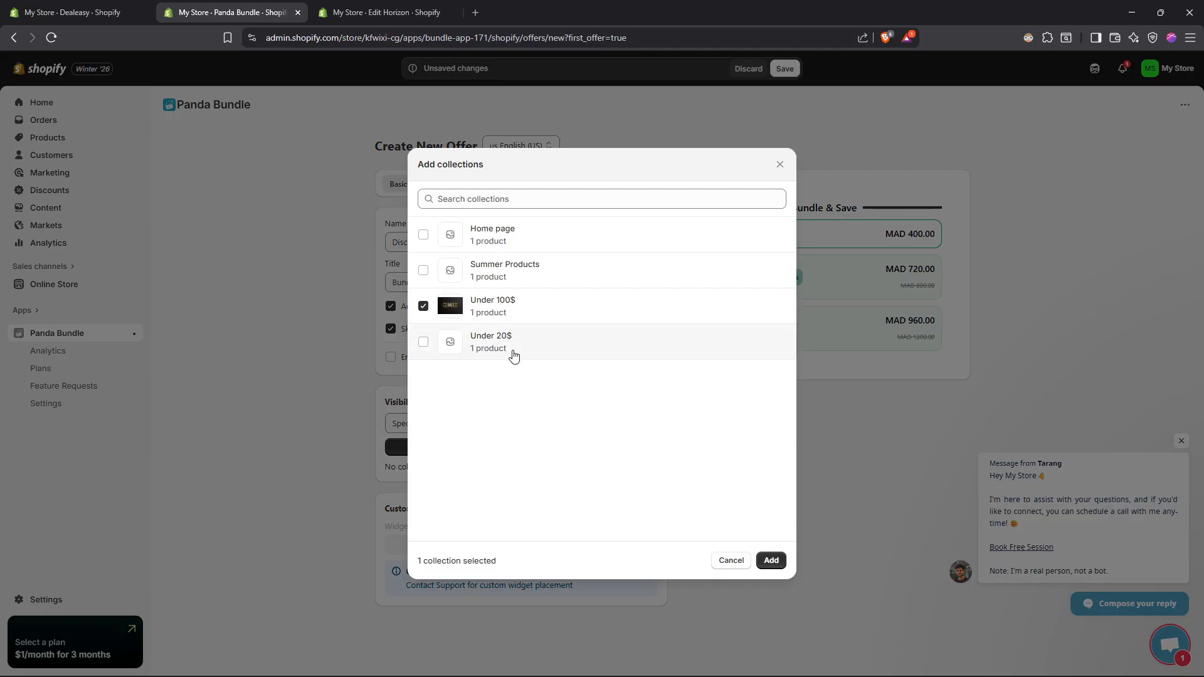
left_click(771, 561)
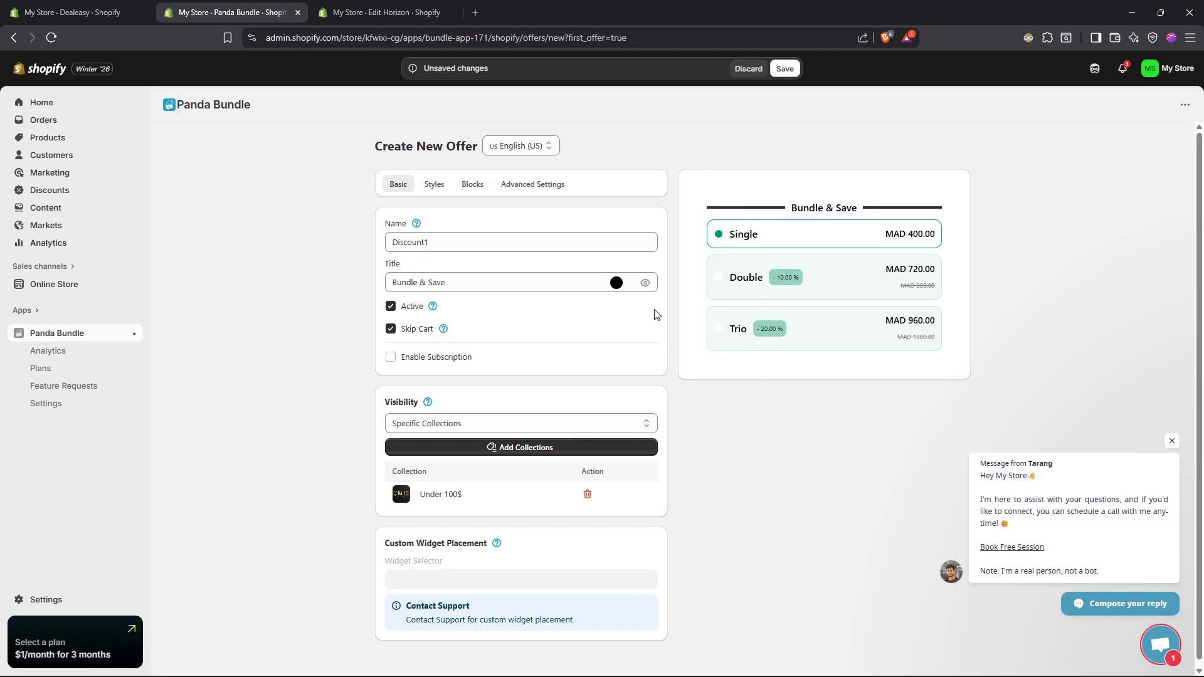
Step: Examine the offer's style options, its quantity blocks and the advanced product, swatch, template and scheduling settings
scroll(491, 301, "down", 1)
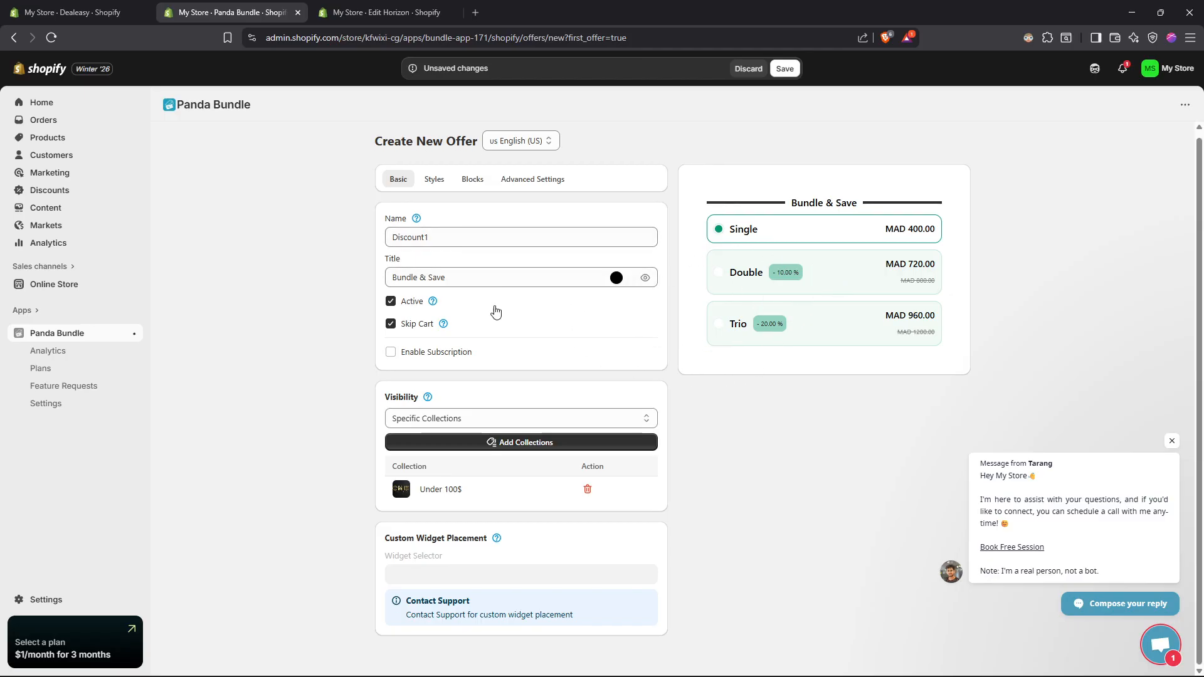
left_click(434, 182)
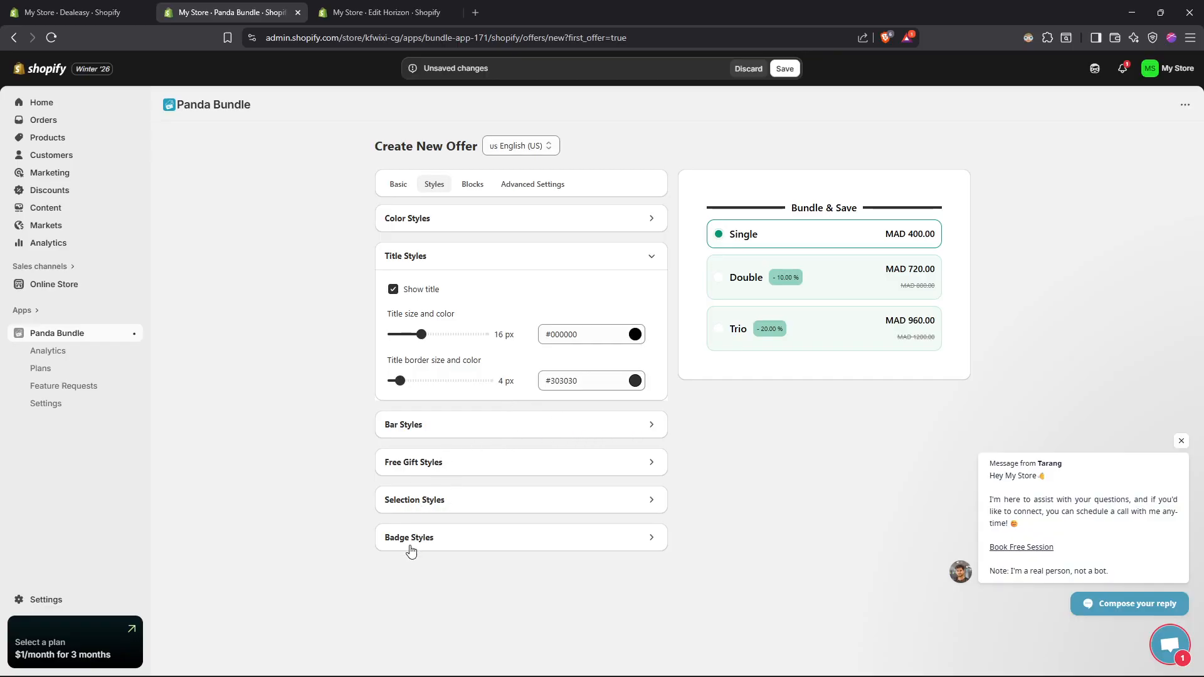
left_click(472, 184)
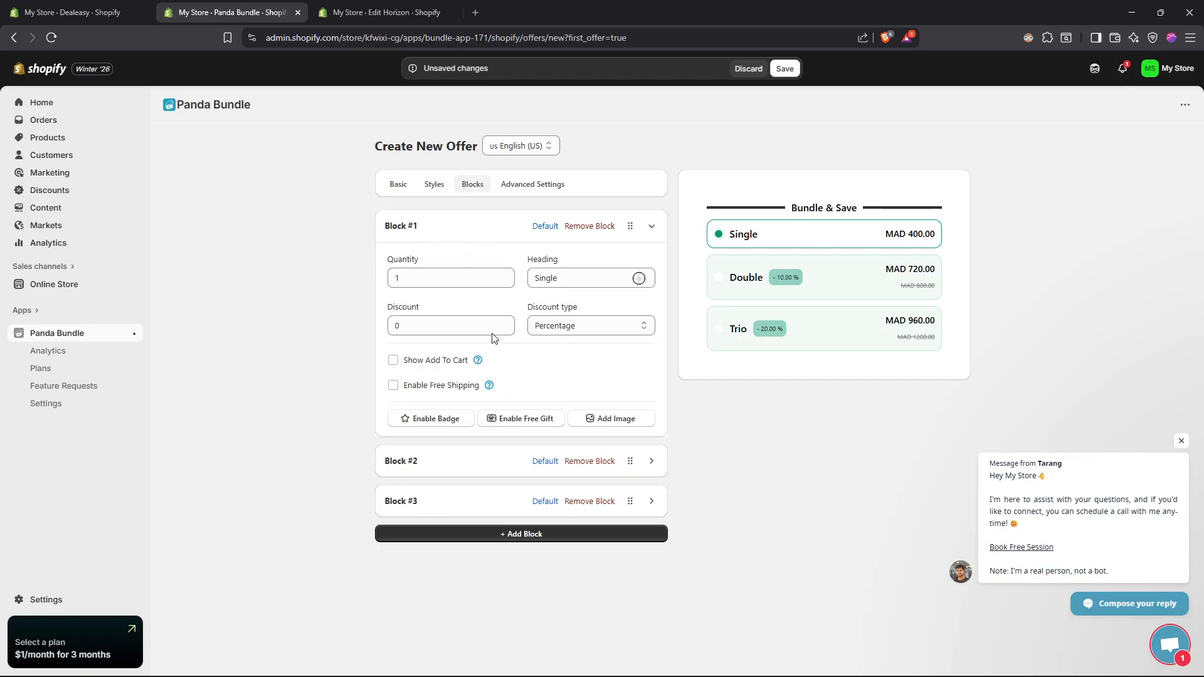
left_click(529, 185)
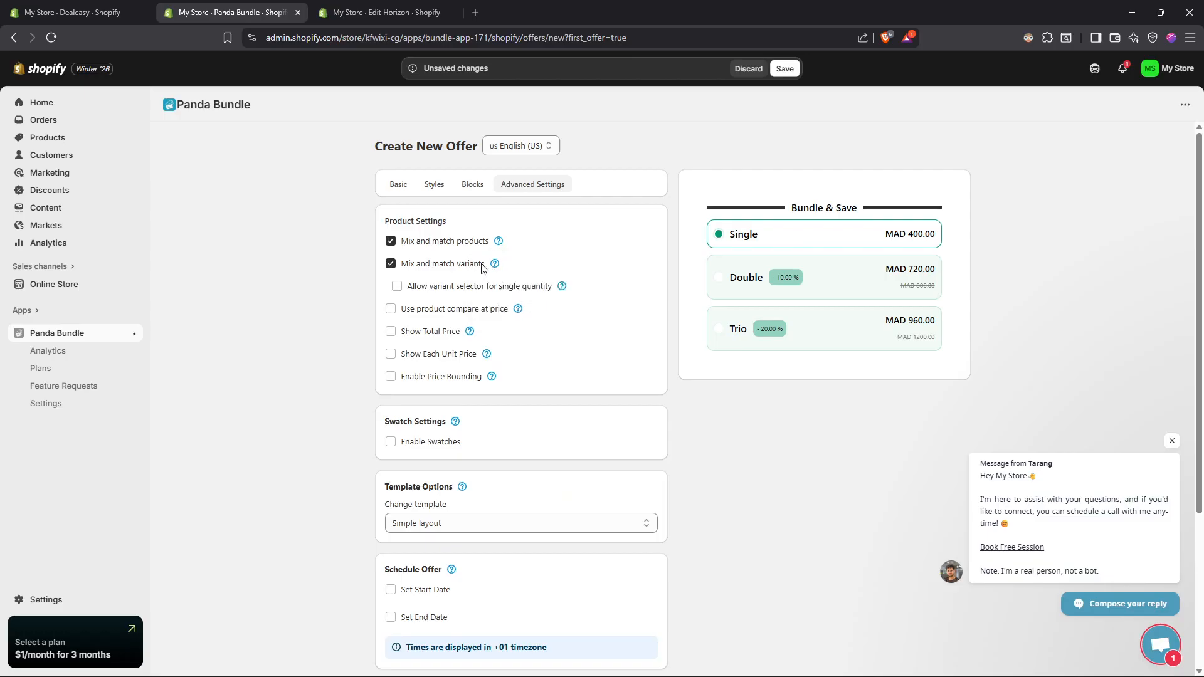
scroll(490, 270, "down", 4)
scroll(489, 336, "up", 4)
mouse_move(562, 289)
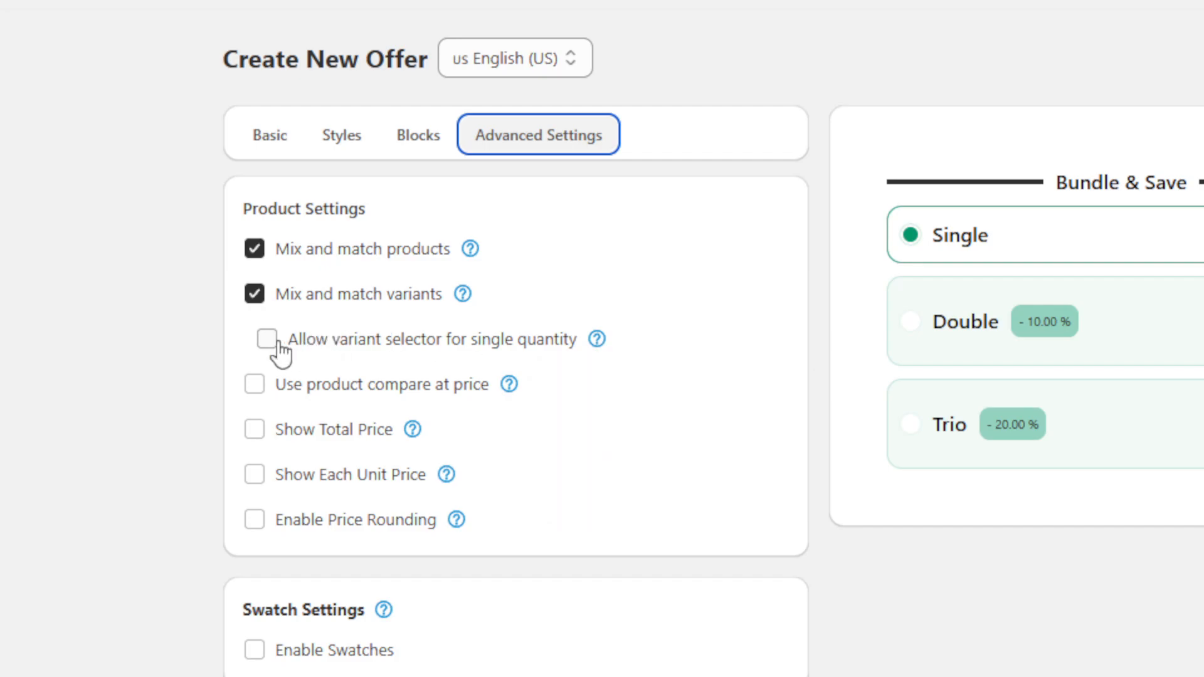
scroll(279, 344, "down", 6)
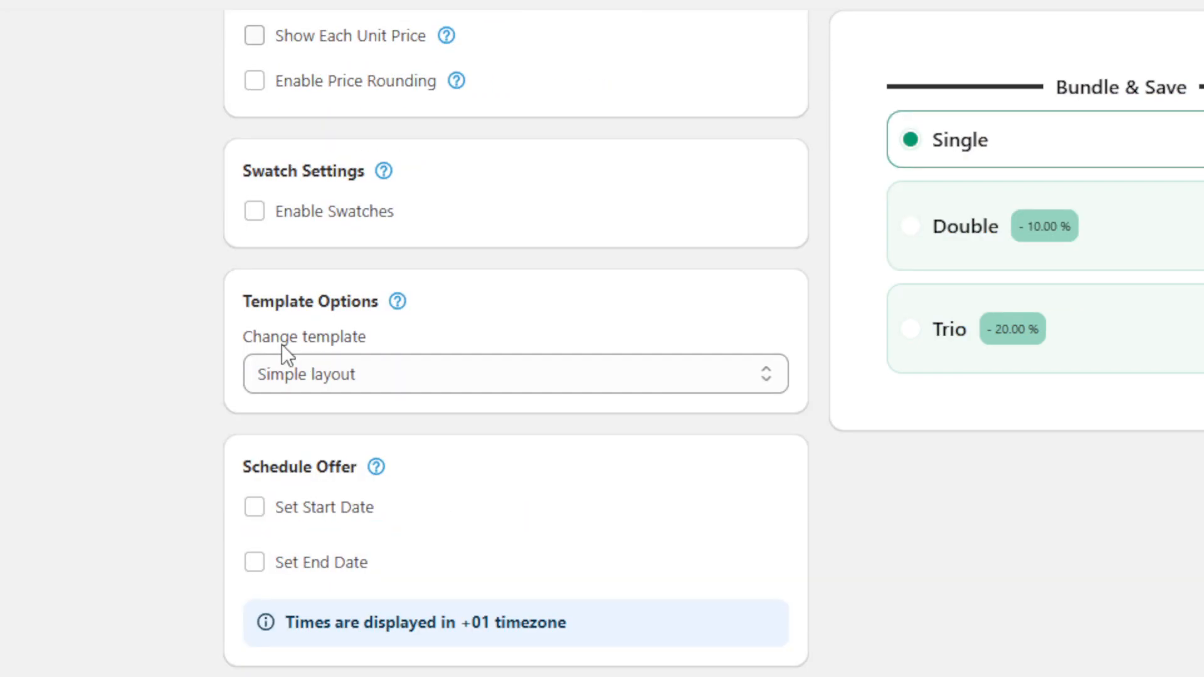
scroll(350, 388, "up", 6)
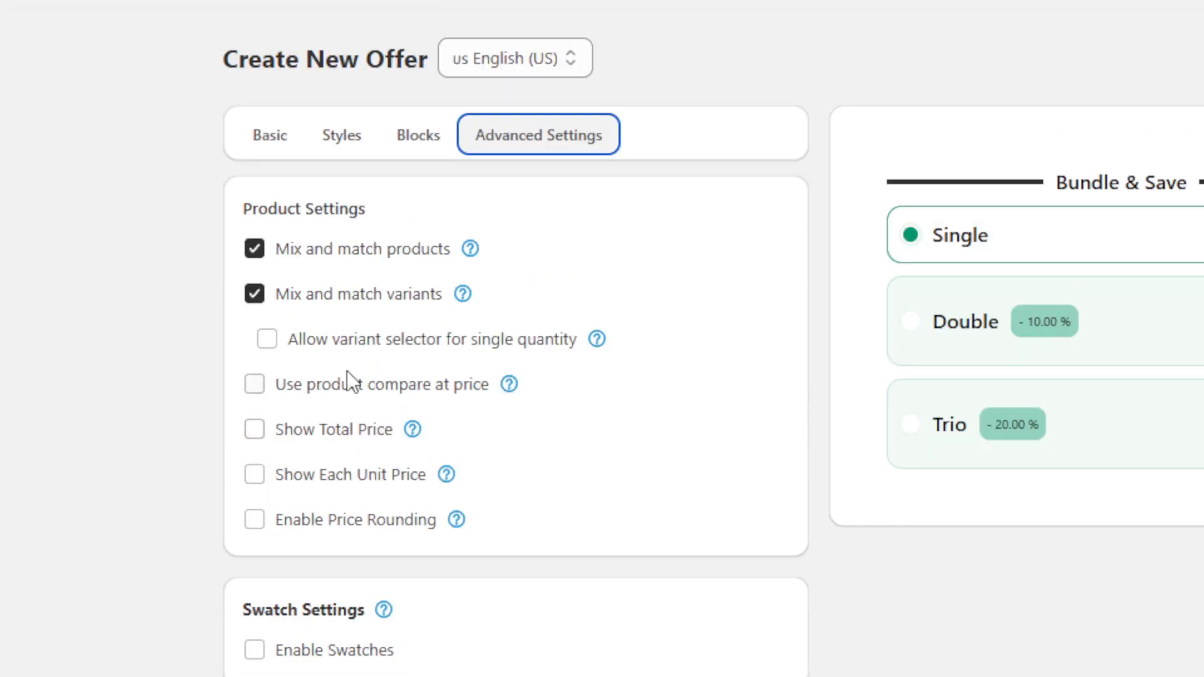
Step: Return to the offer's basic settings, save the offer, and dismiss the AI Offer Assistant introduction
left_click(279, 144)
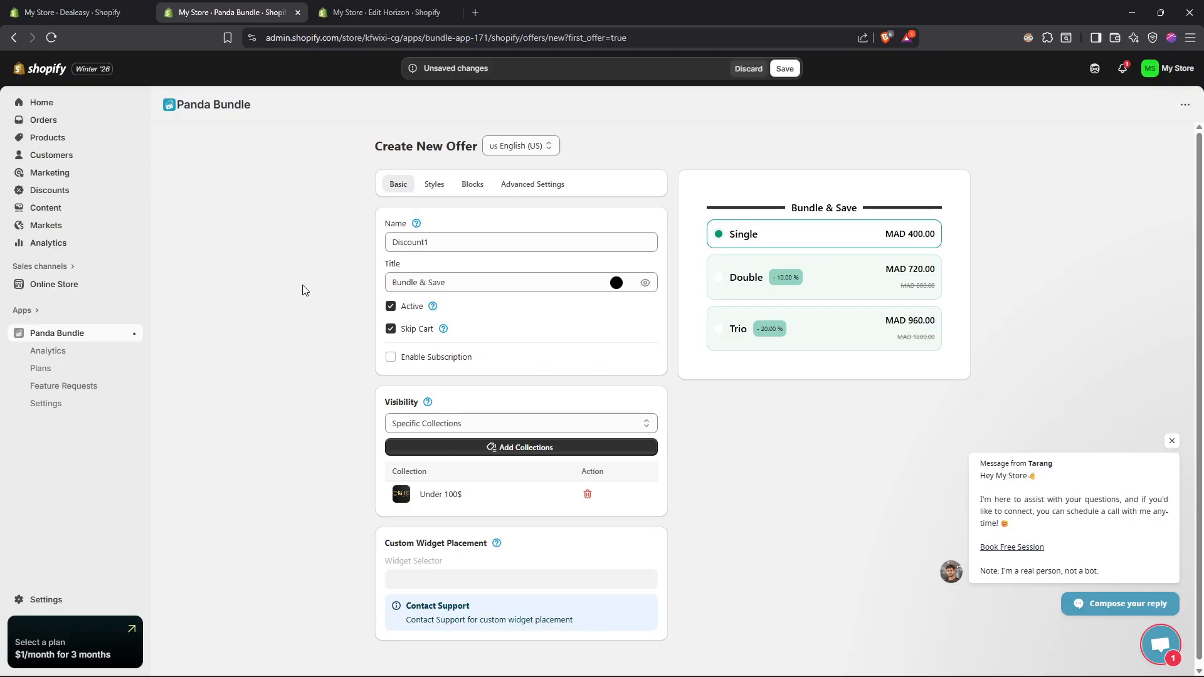
scroll(302, 287, "down", 1)
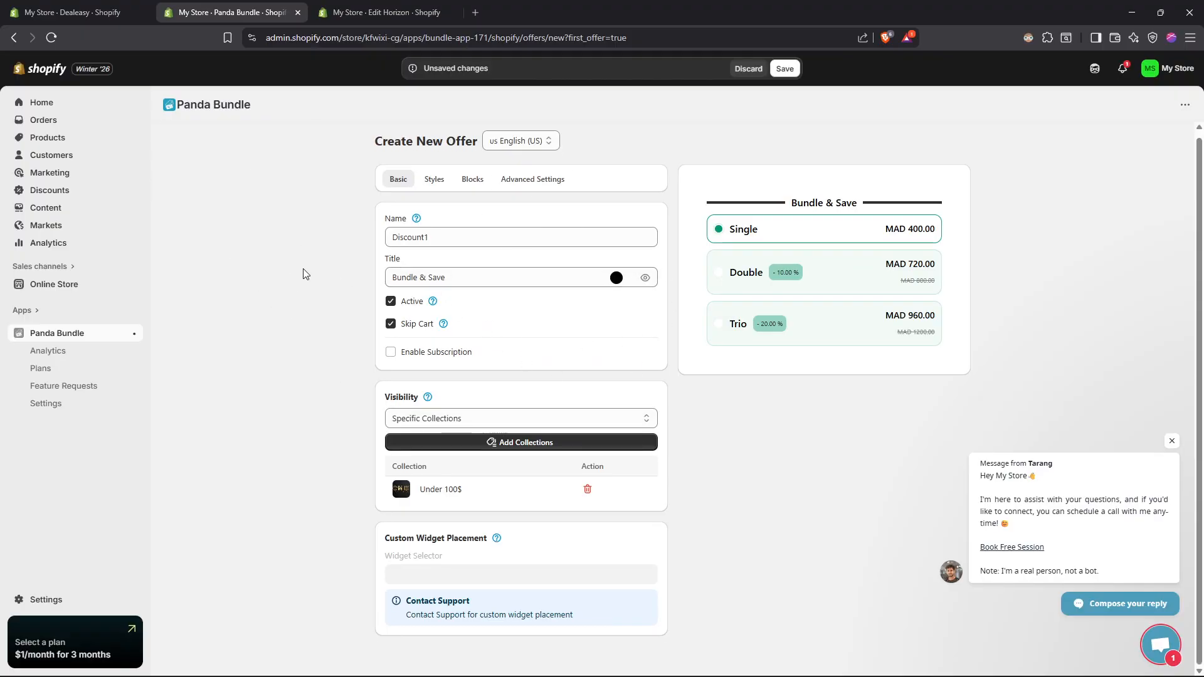
left_click(480, 415)
left_click(267, 416)
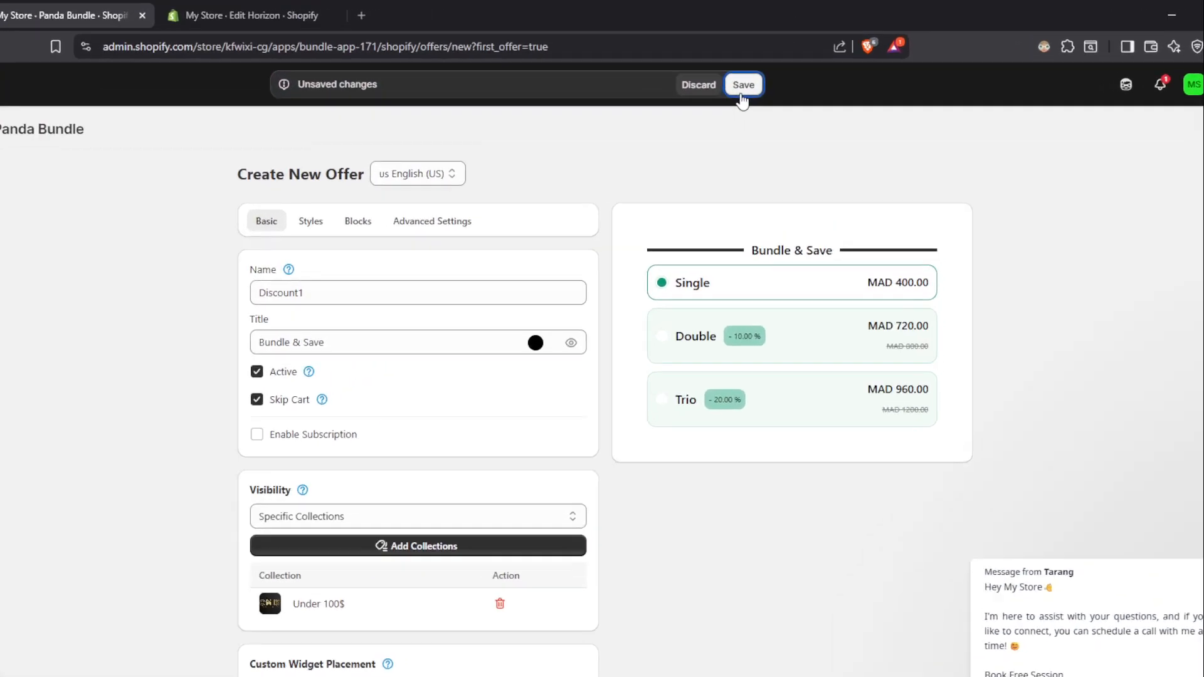
left_click(784, 69)
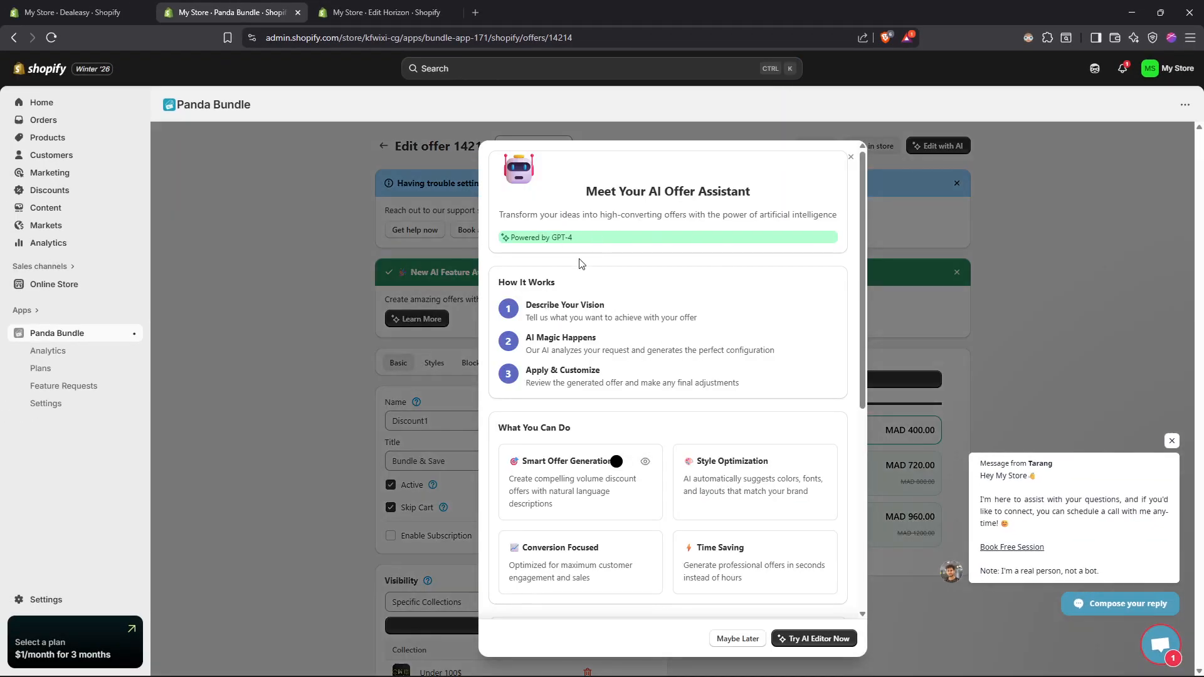
scroll(661, 275, "down", 5)
scroll(794, 289, "up", 5)
left_click(850, 157)
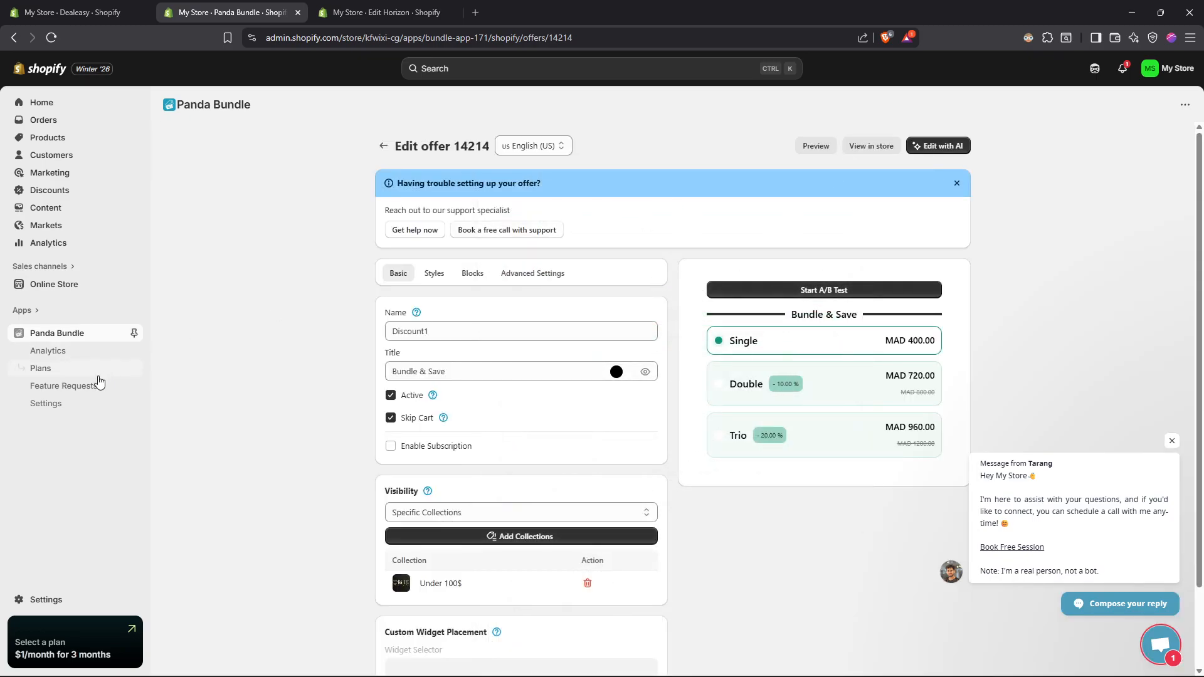
Step: View the live store and inspect the "Bundle & Save" offer on the page of the product in the "Under 100$" section
left_click(55, 282)
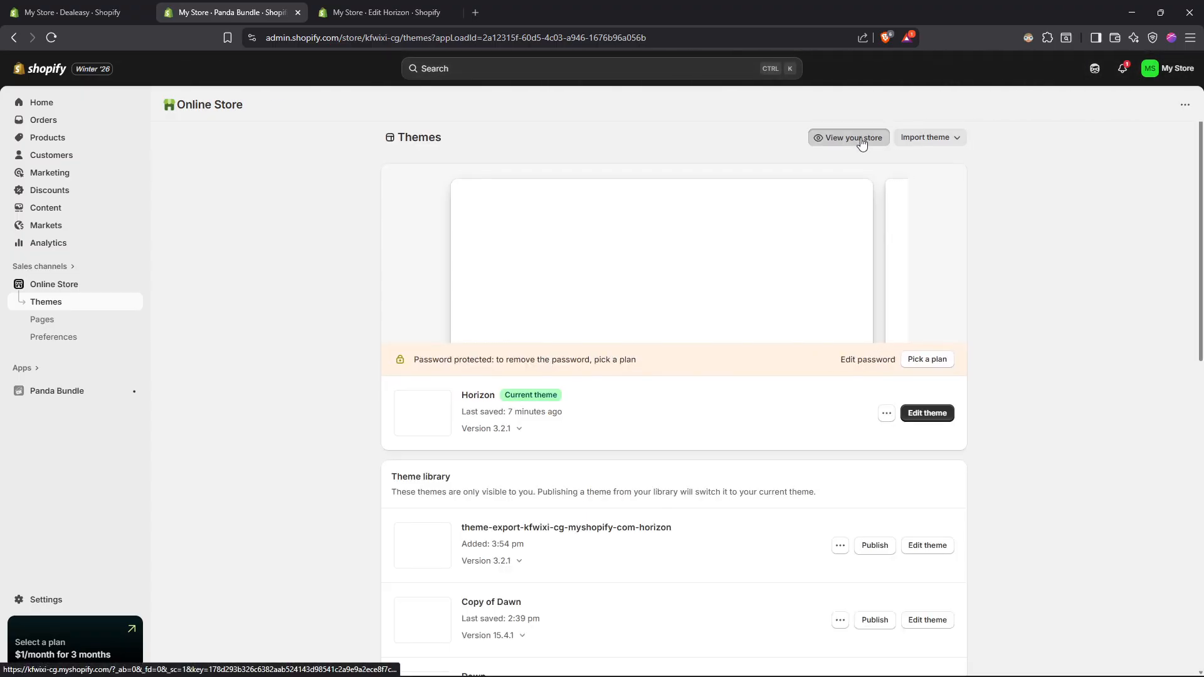
left_click(861, 143)
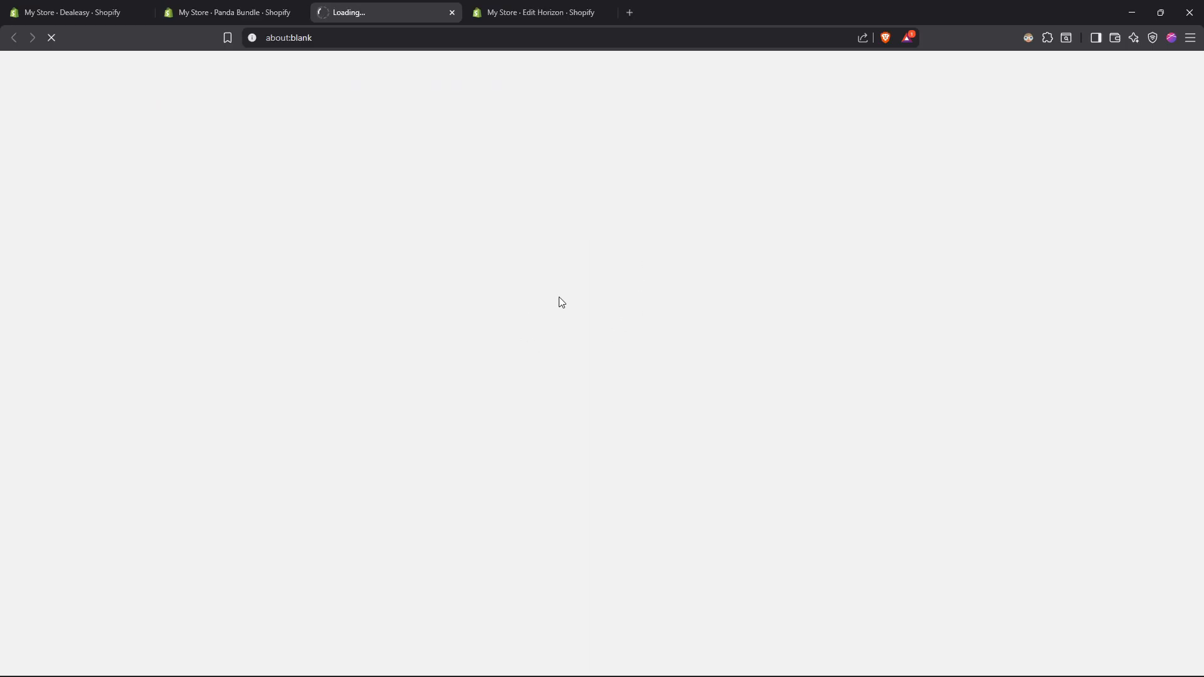
scroll(559, 301, "down", 10)
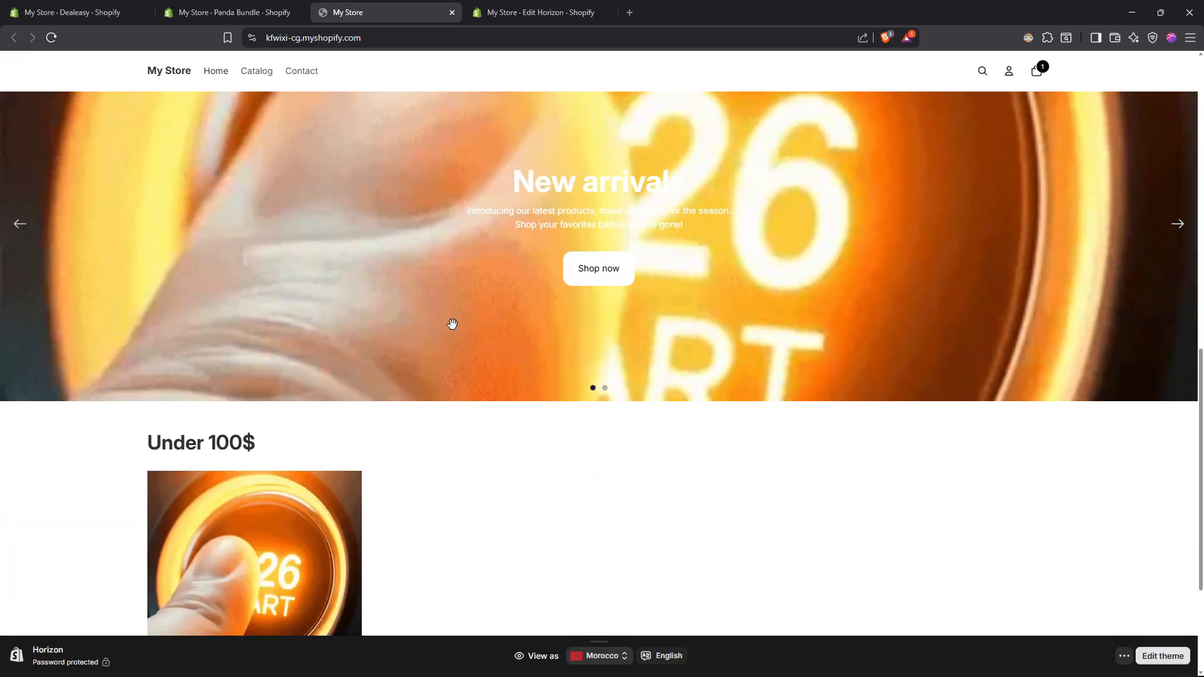
scroll(452, 324, "down", 3)
left_click(339, 461)
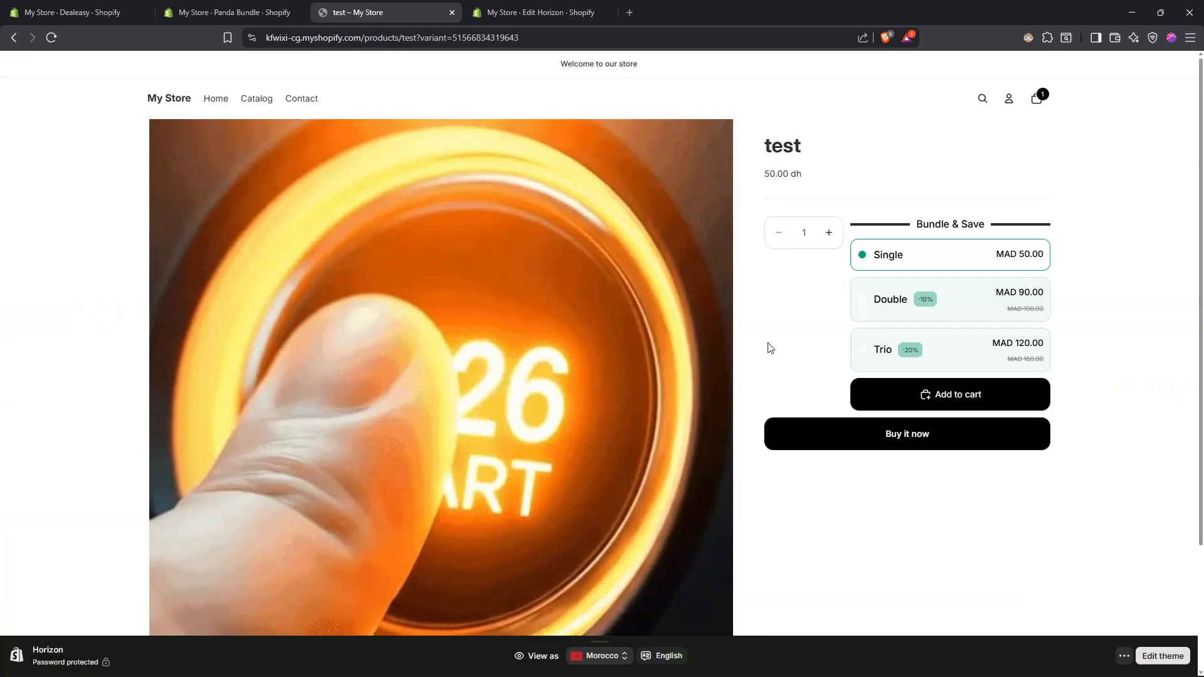
left_click_drag(922, 225, 978, 236)
left_click(949, 234)
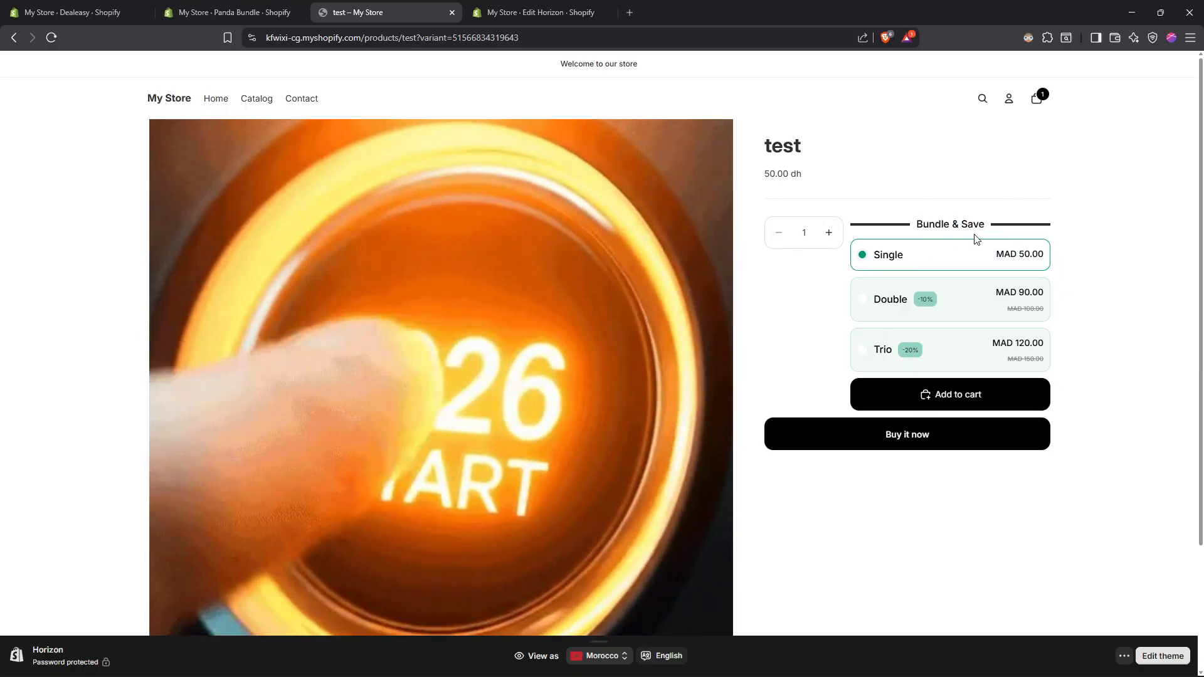